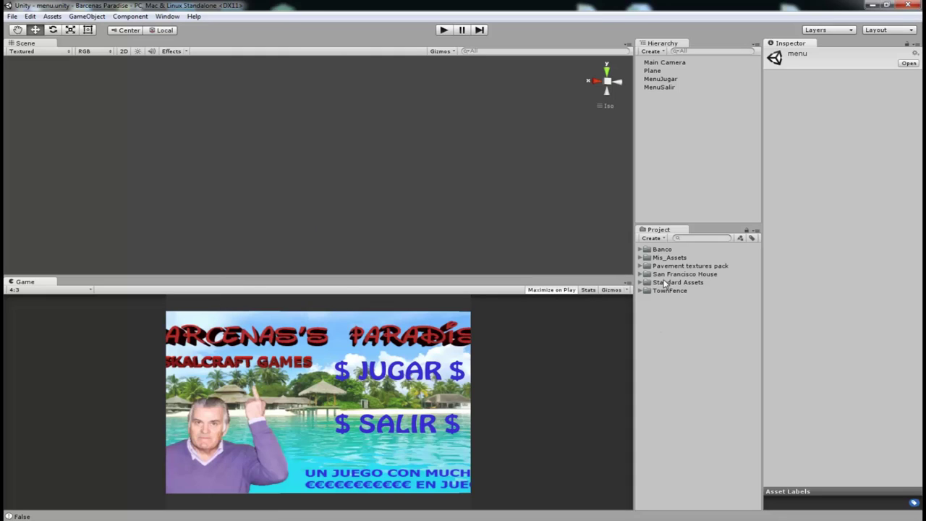
# - Test-play the game from the JUGAR option, then stop play mode
pyautogui.click(444, 30)
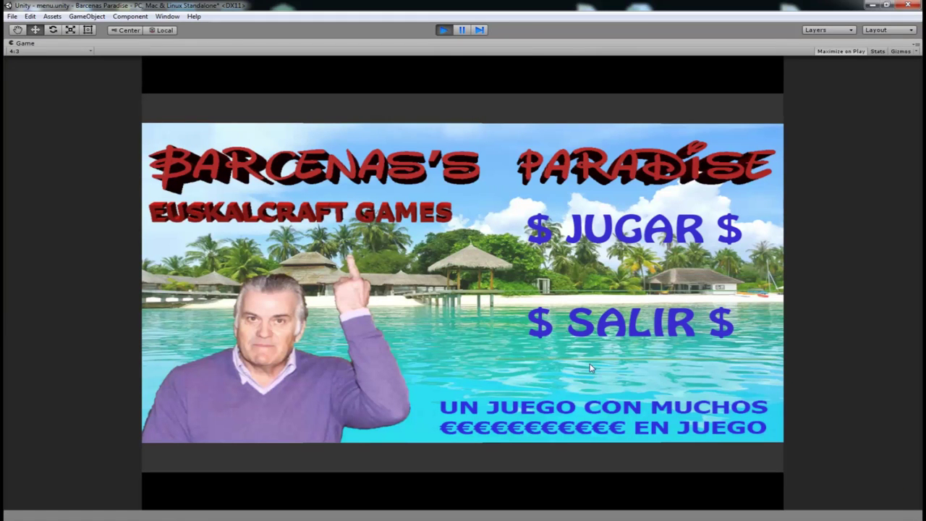
pyautogui.click(599, 241)
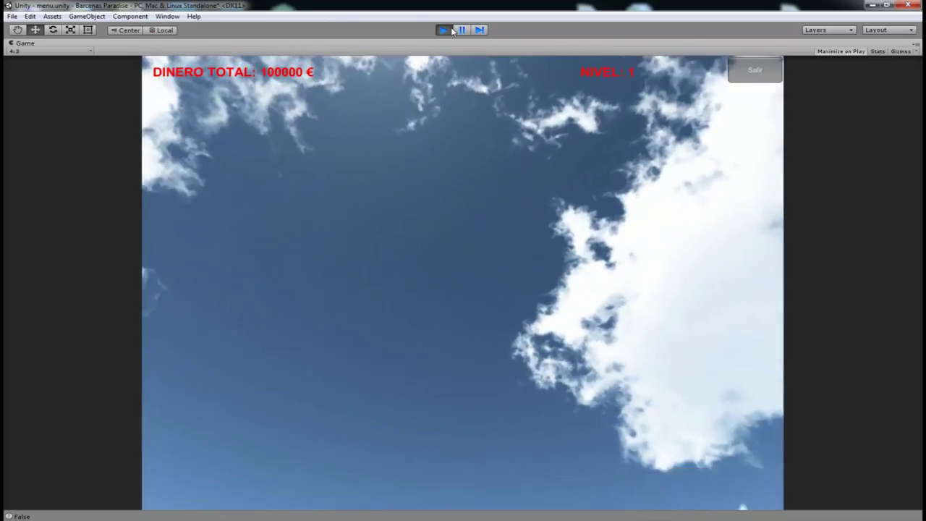
pyautogui.click(444, 30)
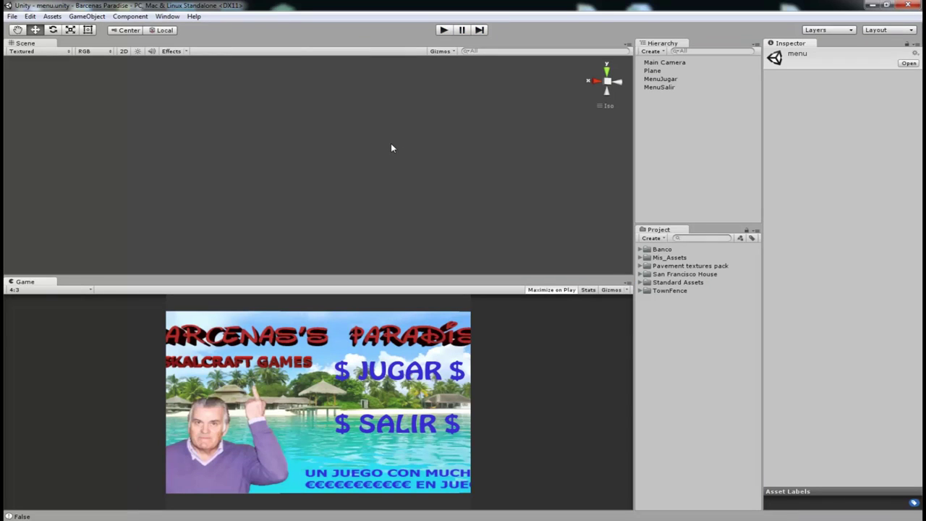
# - Switch the project's build platform to Android in Build Settings
pyautogui.click(13, 16)
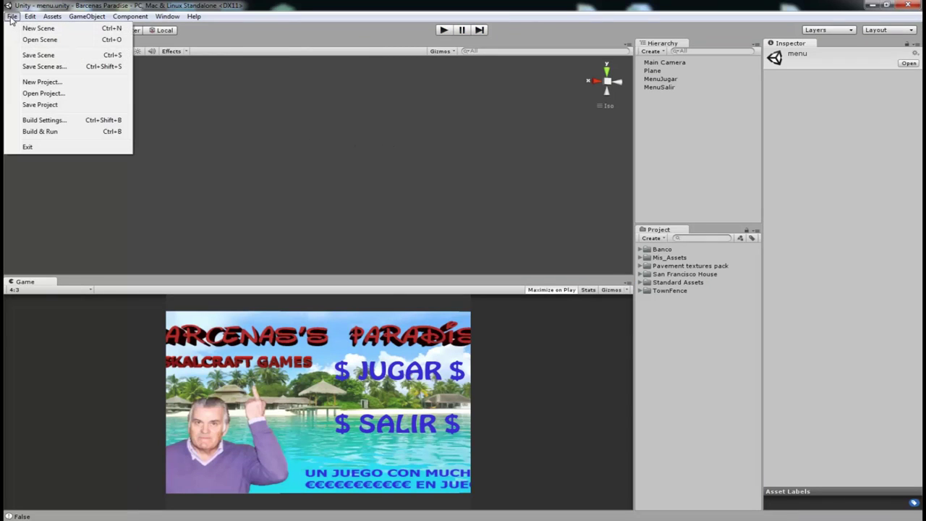
pyautogui.click(40, 121)
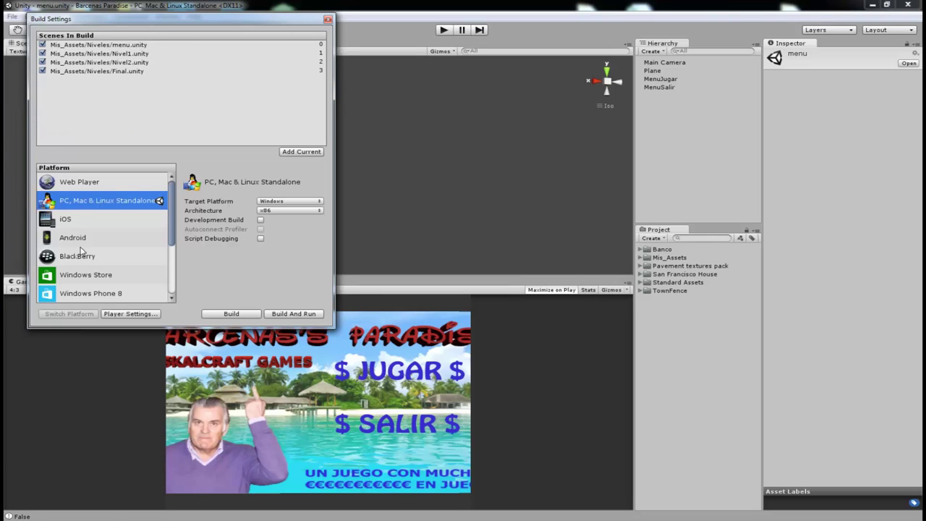
pyautogui.moveTo(107, 19); pyautogui.dragTo(171, 102)
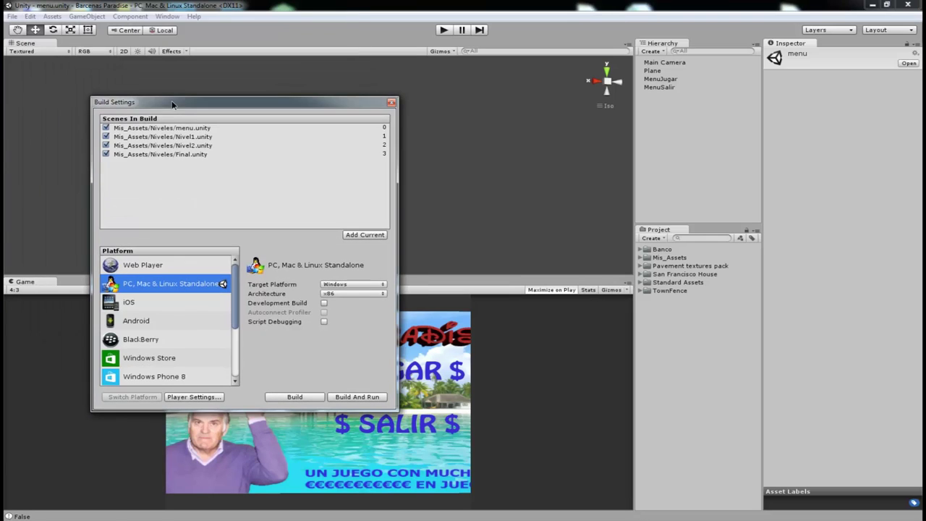
pyautogui.click(127, 325)
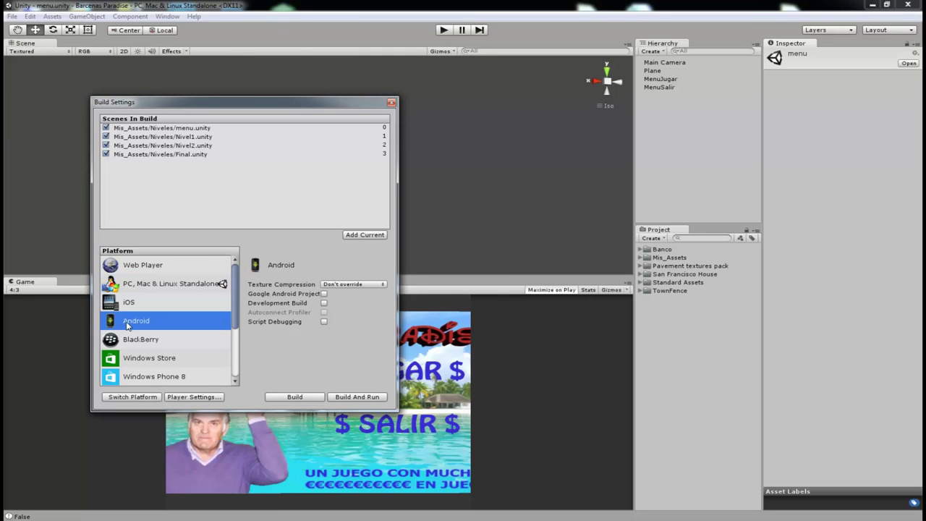
pyautogui.click(127, 398)
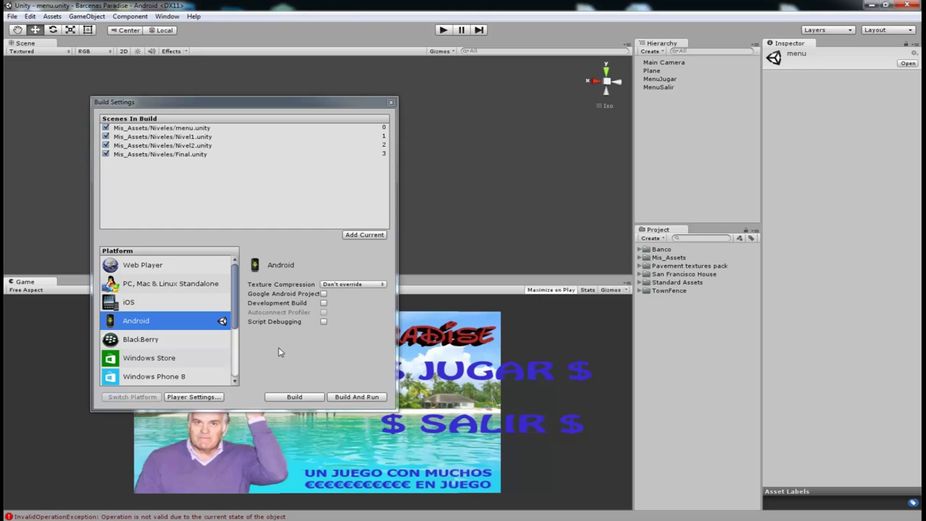
# - Build the Android package and save it under the name barcenas
pyautogui.click(279, 398)
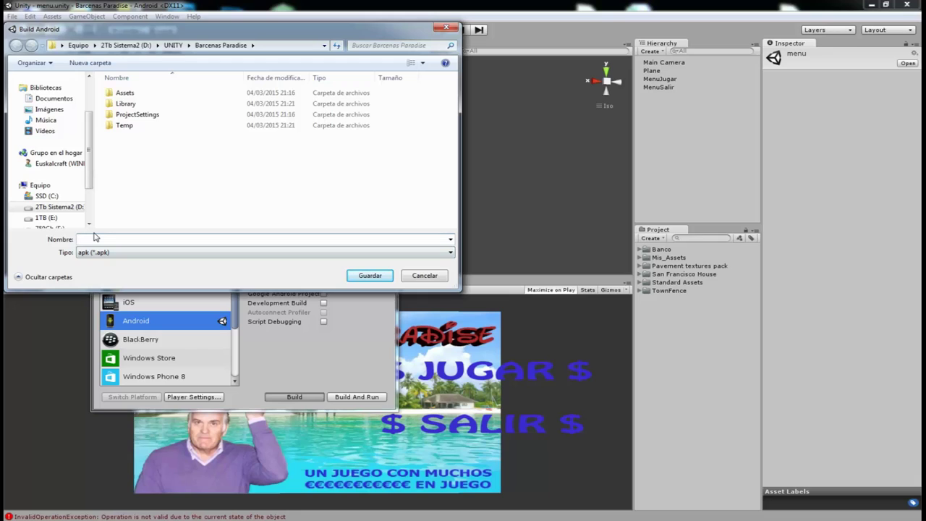
pyautogui.write('ba')
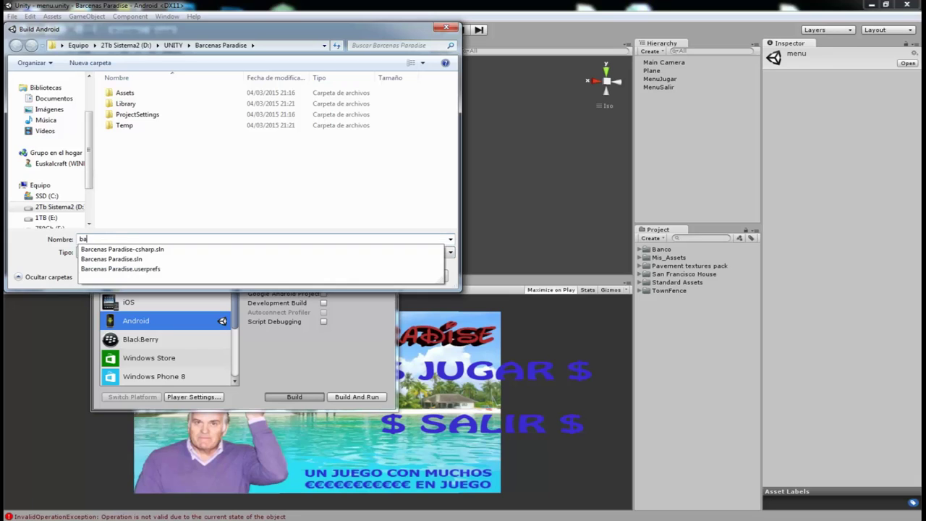
pyautogui.write('rcenas')
pyautogui.click(132, 179)
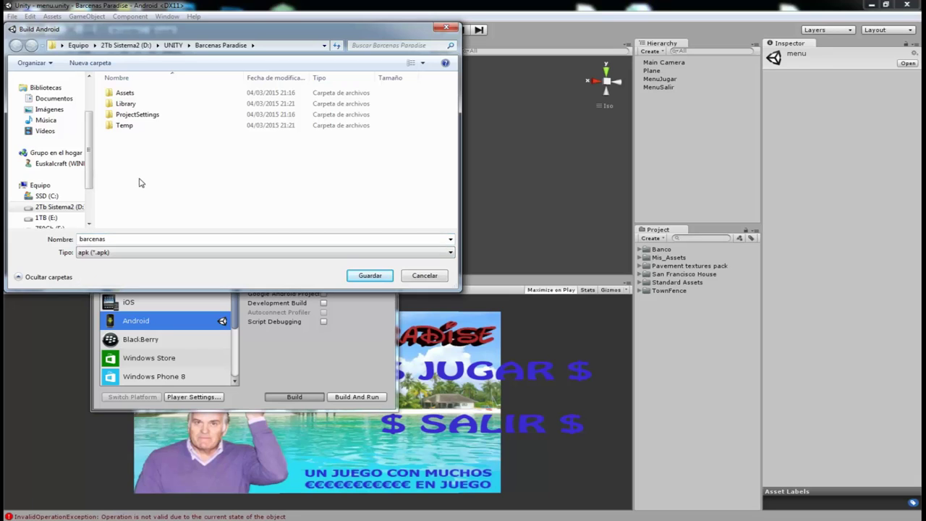
pyautogui.click(370, 277)
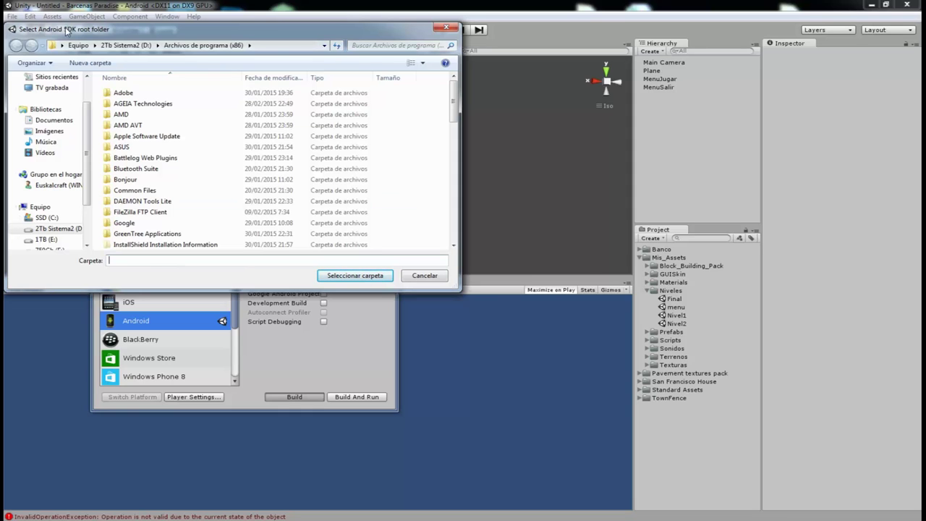
# - Close the Android SDK root folder request and move the build failure message aside
pyautogui.moveTo(70, 30); pyautogui.dragTo(192, 178)
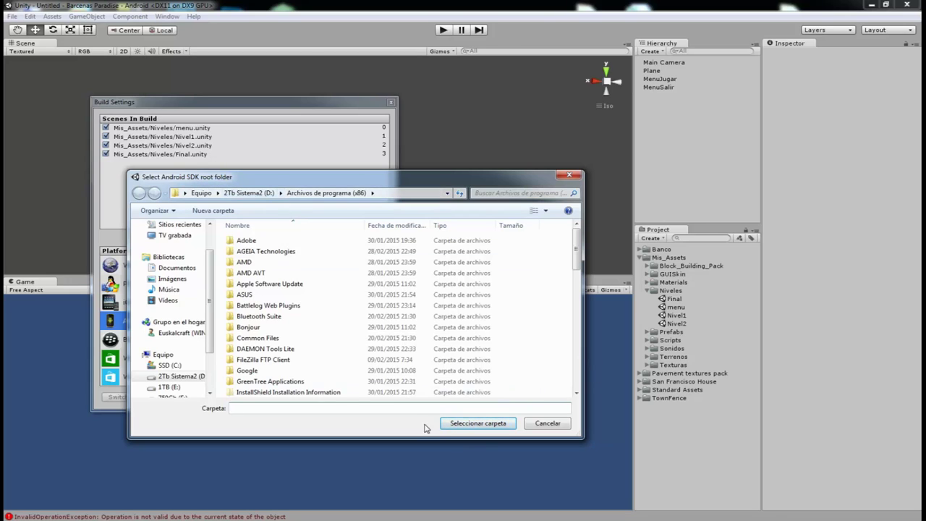
pyautogui.click(555, 427)
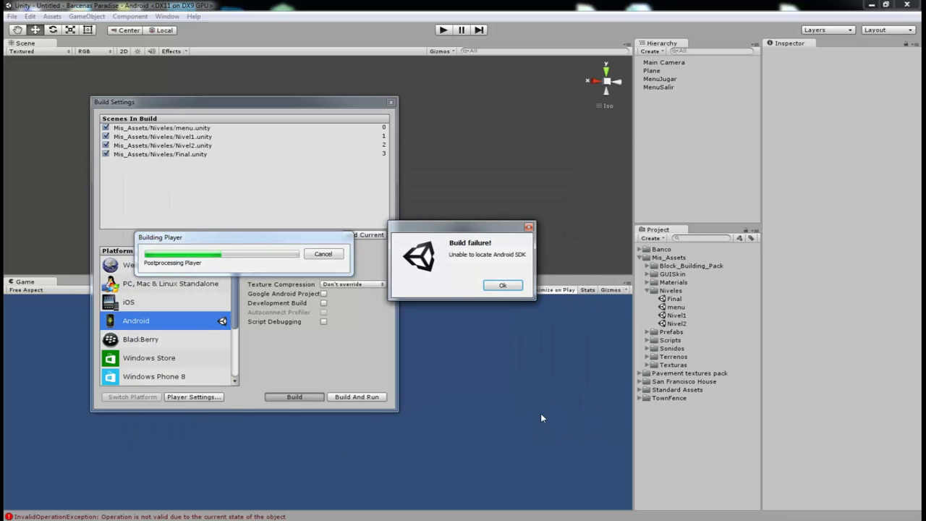
pyautogui.moveTo(467, 232); pyautogui.dragTo(382, 285)
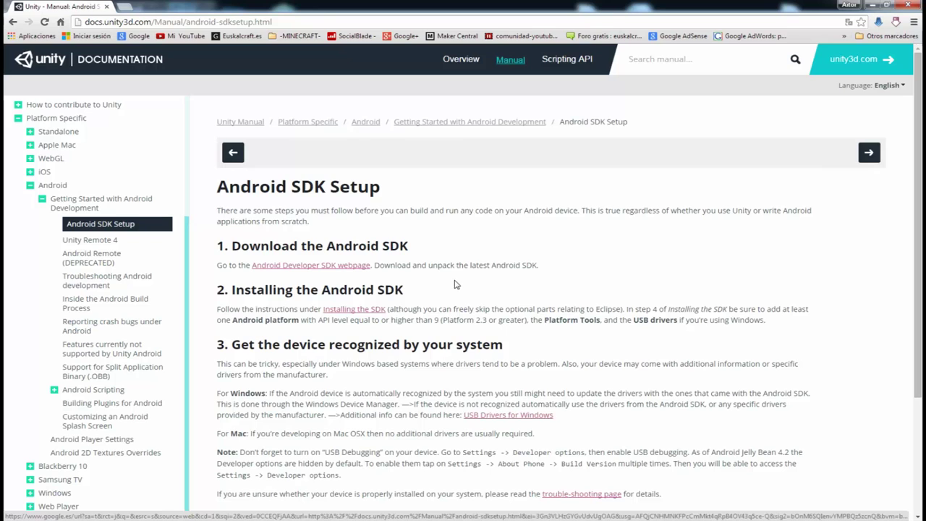
# - Open the Android Developer SDK download page in a new Chrome tab
pyautogui.scroll(-3, 456, 285)
pyautogui.scroll(3, 443, 237)
pyautogui.rightClick(319, 271)
pyautogui.click(326, 273)
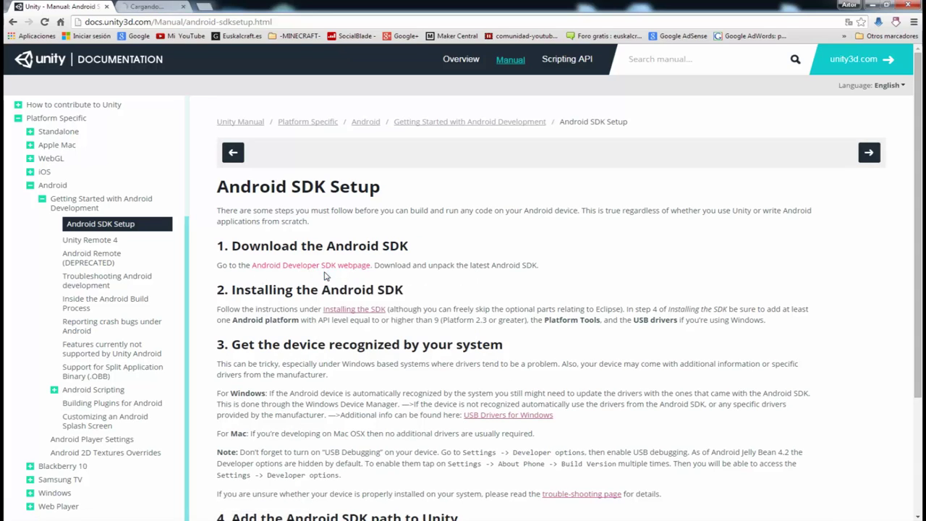
pyautogui.click(154, 6)
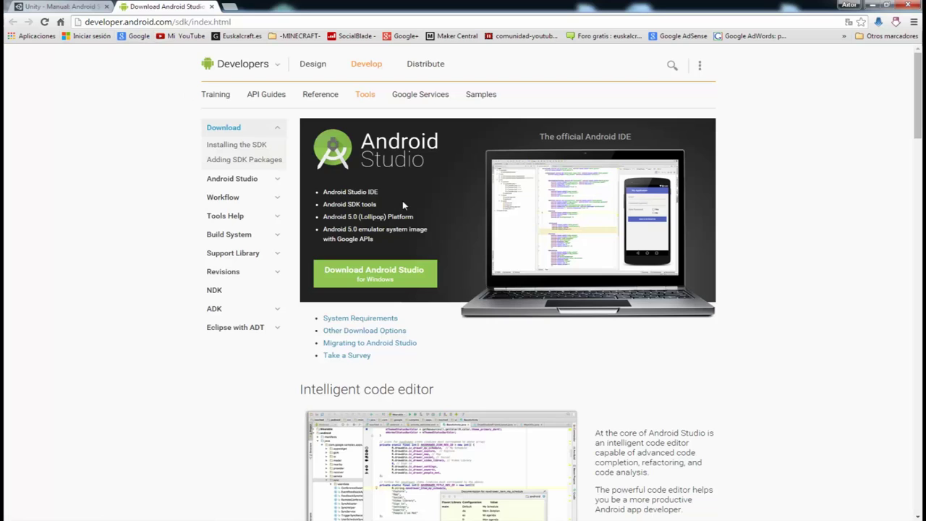
# - Accept the SDK terms and download Android Studio for Windows
pyautogui.click(370, 277)
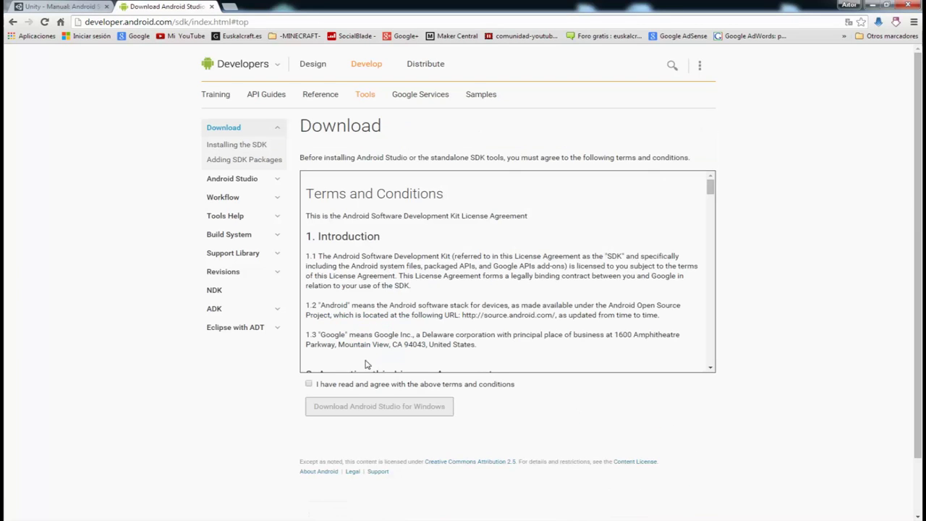
pyautogui.rightClick(308, 384)
pyautogui.click(519, 436)
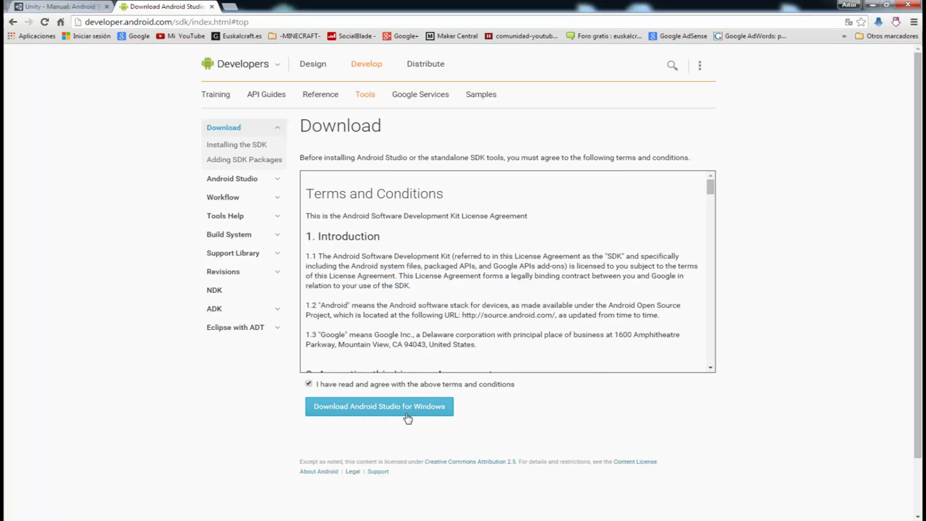
pyautogui.click(362, 410)
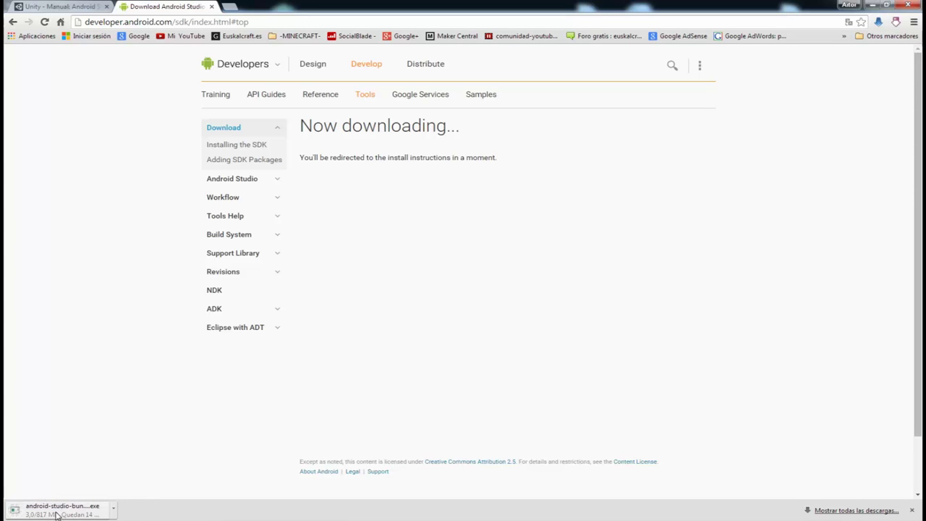
# - Show all downloads, then follow the Installing the SDK guide to Adding SDK Packages
pyautogui.click(857, 510)
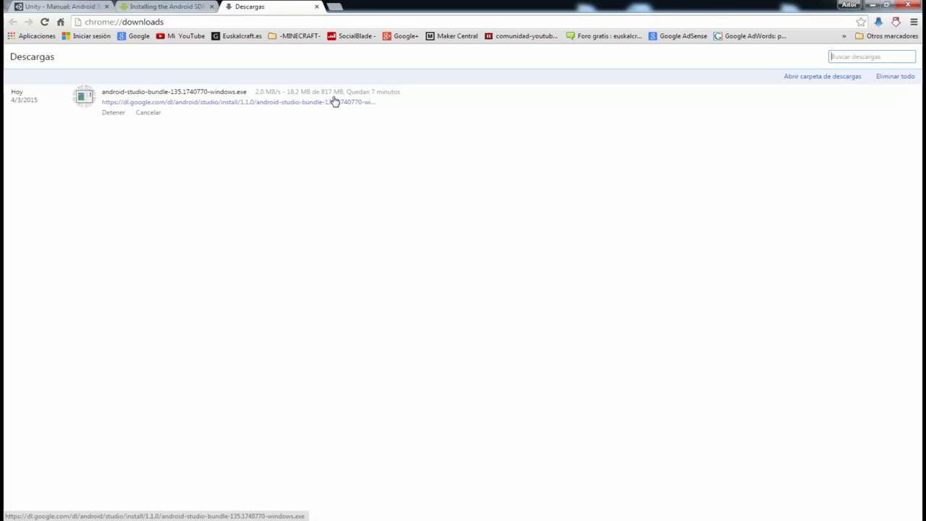
pyautogui.click(152, 6)
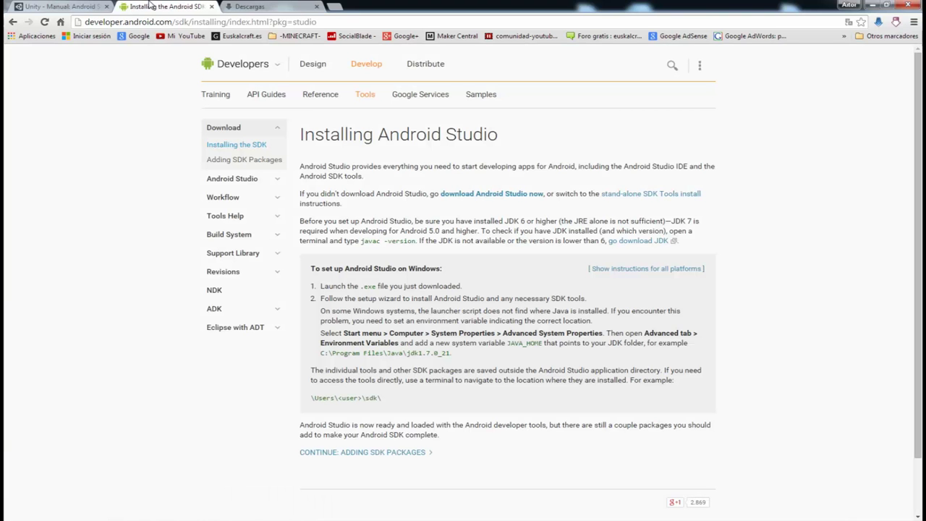
pyautogui.click(240, 181)
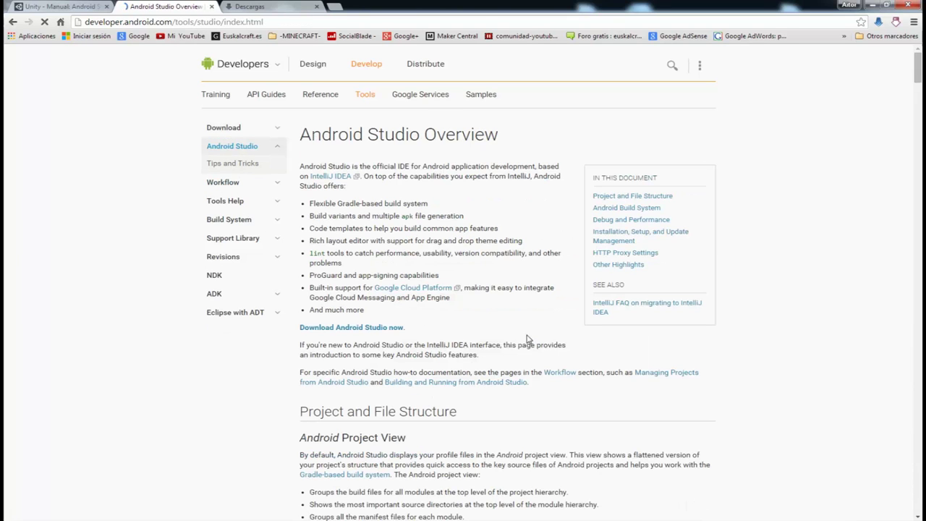
pyautogui.click(42, 5)
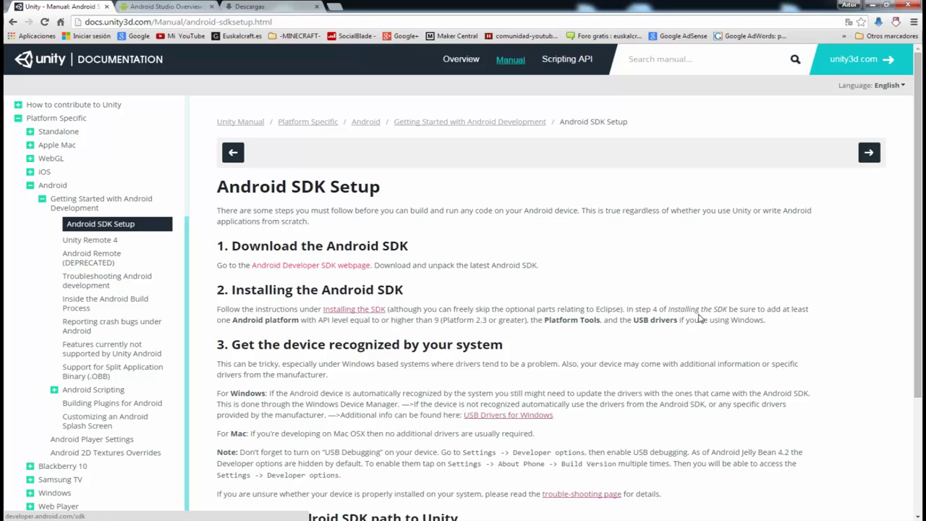
pyautogui.click(353, 311)
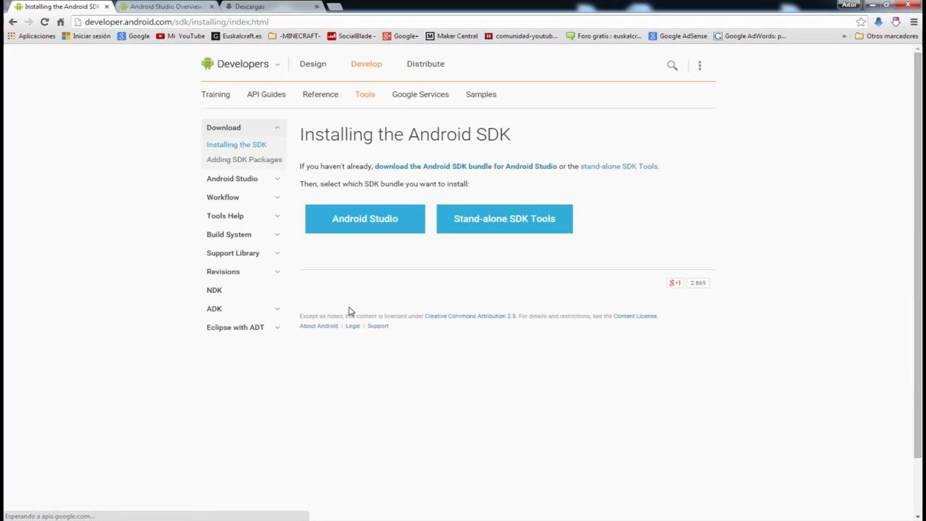
pyautogui.click(355, 220)
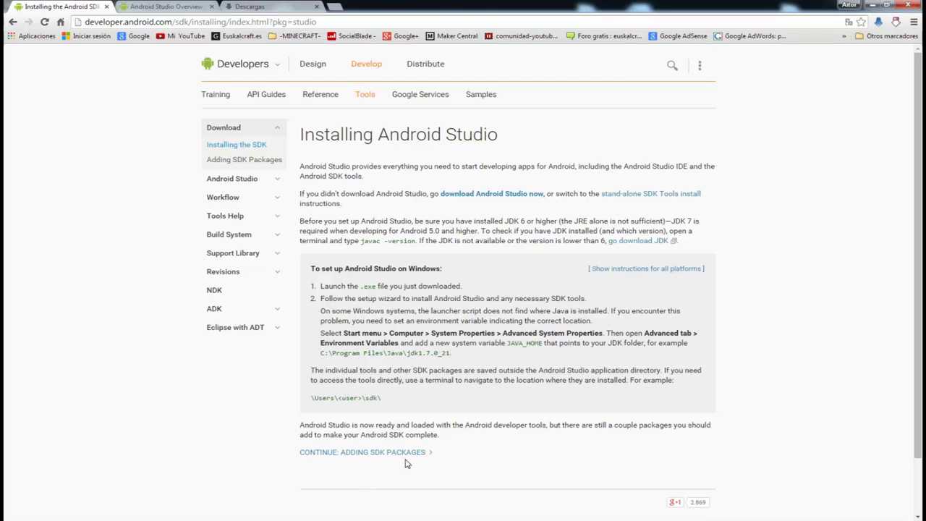
pyautogui.click(383, 453)
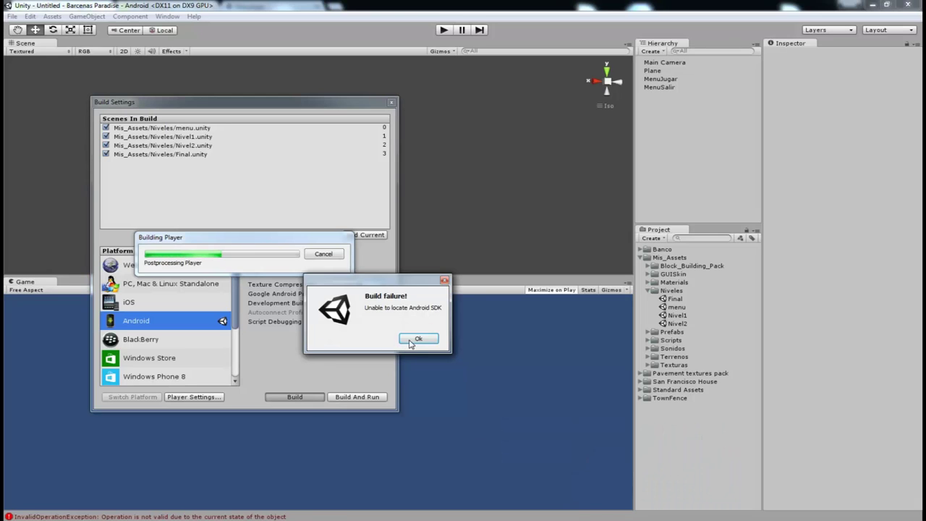
# - Dismiss the Build failure message and leave Build Settings for Chrome
pyautogui.click(413, 340)
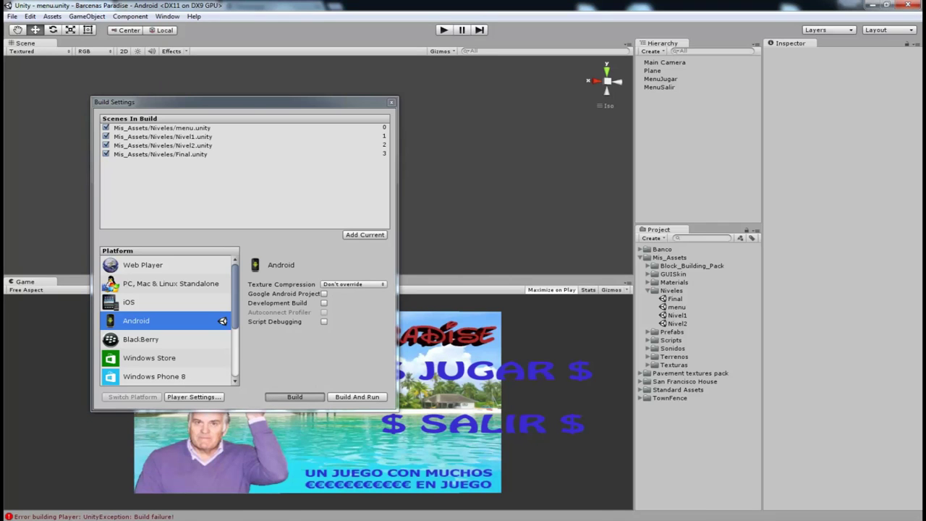
pyautogui.hotkey('alt', 'Tab')
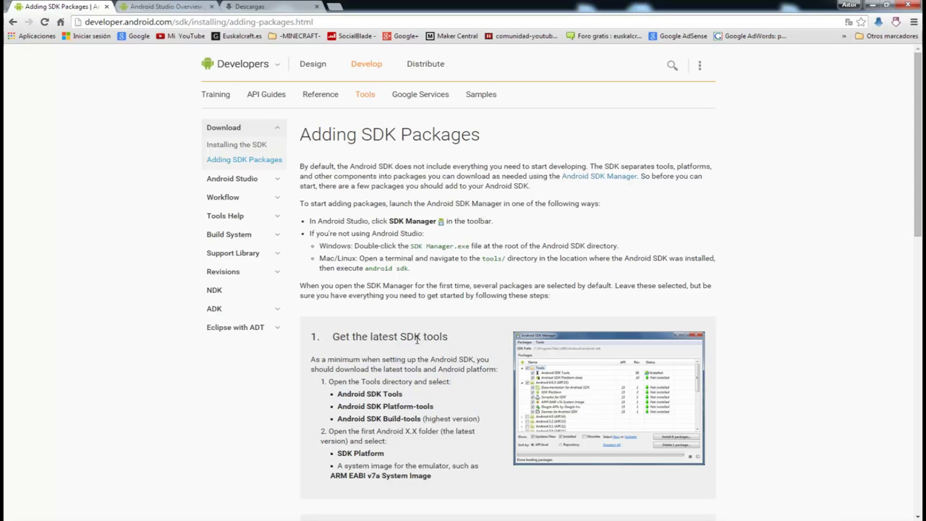
# - Show the Descargas tab with android-studio-bundle-135.1740770-windows.exe fully downloaded
pyautogui.click(243, 7)
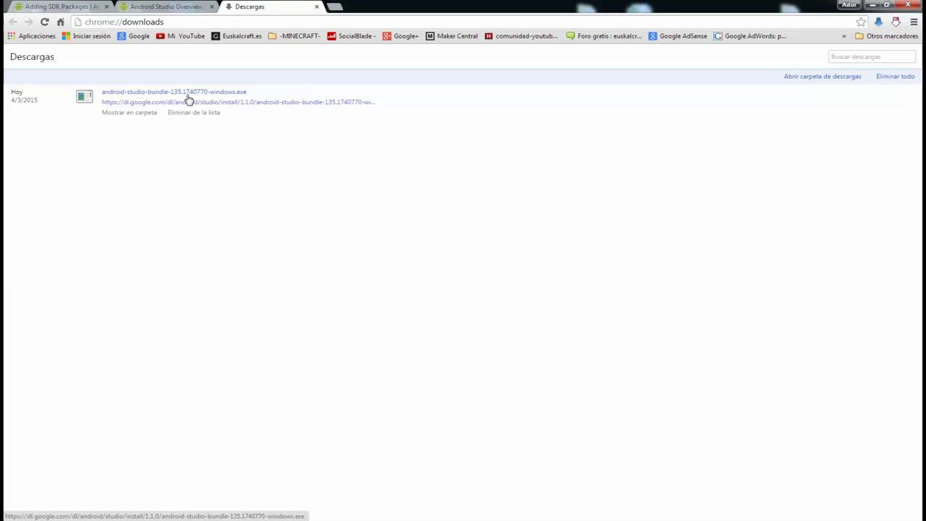
# - Run android-studio-bundle-135.1740770-windows.exe from Downloads, approving the security and UAC prompts
pyautogui.click(126, 114)
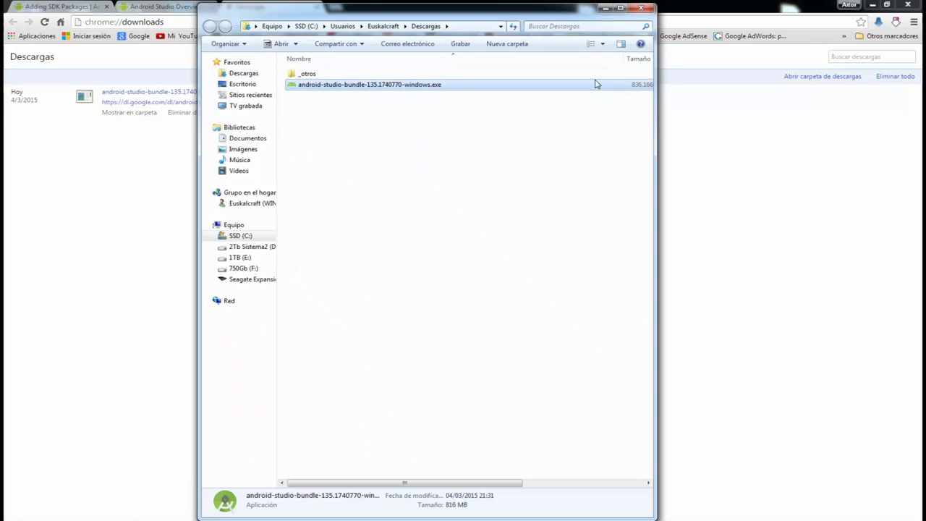
pyautogui.moveTo(620, 62); pyautogui.dragTo(547, 62)
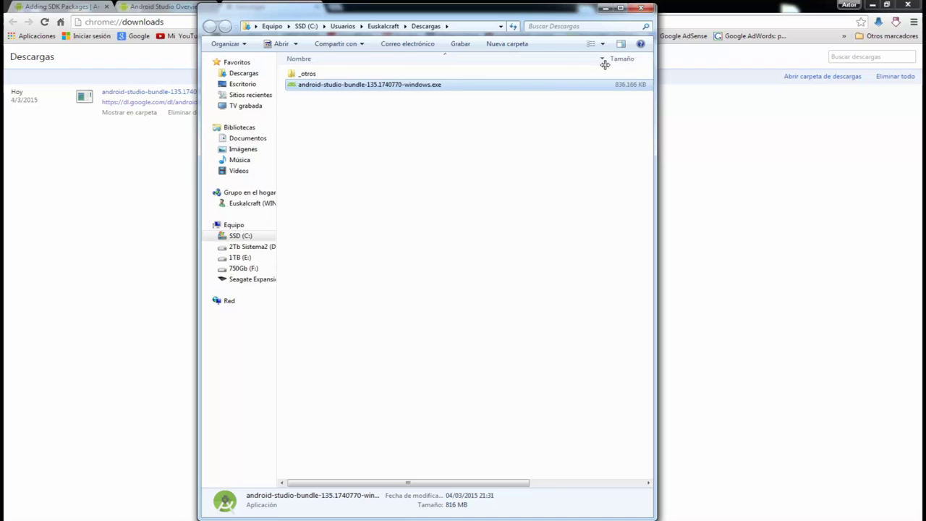
pyautogui.doubleClick(329, 85)
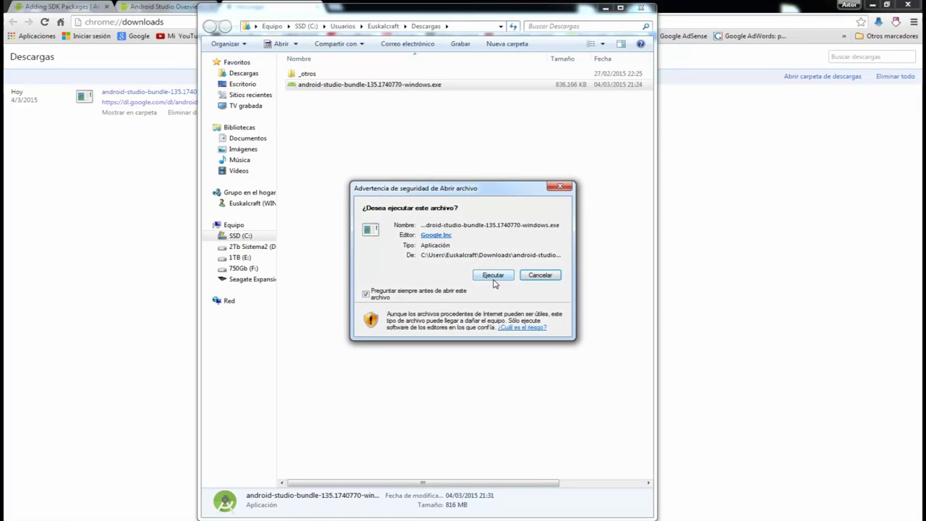
pyautogui.click(491, 280)
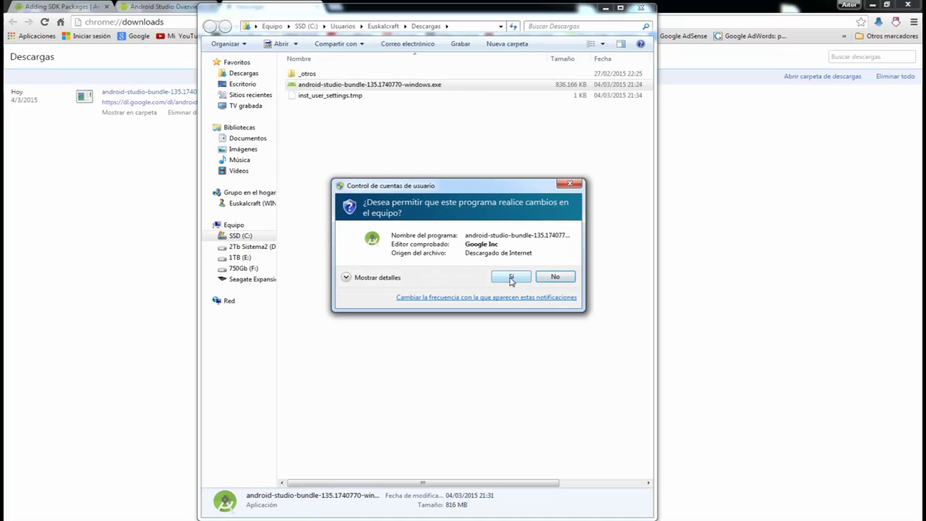
pyautogui.click(510, 278)
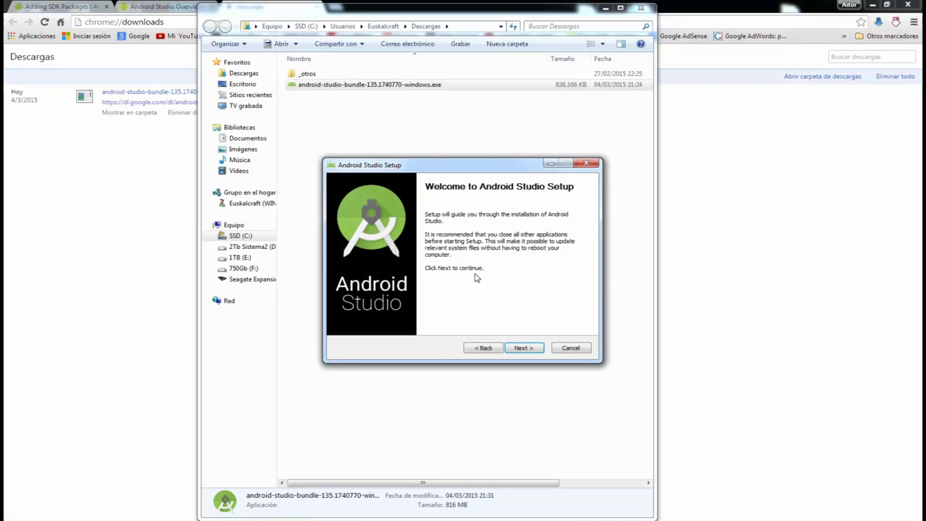
# - Advance to the System Check and follow the jdk-7u67-windows-x64.exe download link
pyautogui.click(529, 348)
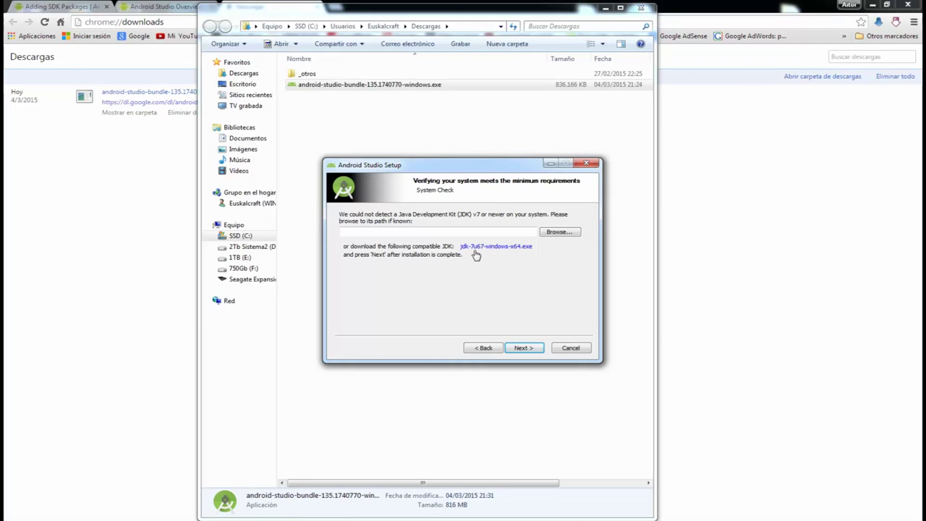
pyautogui.click(486, 249)
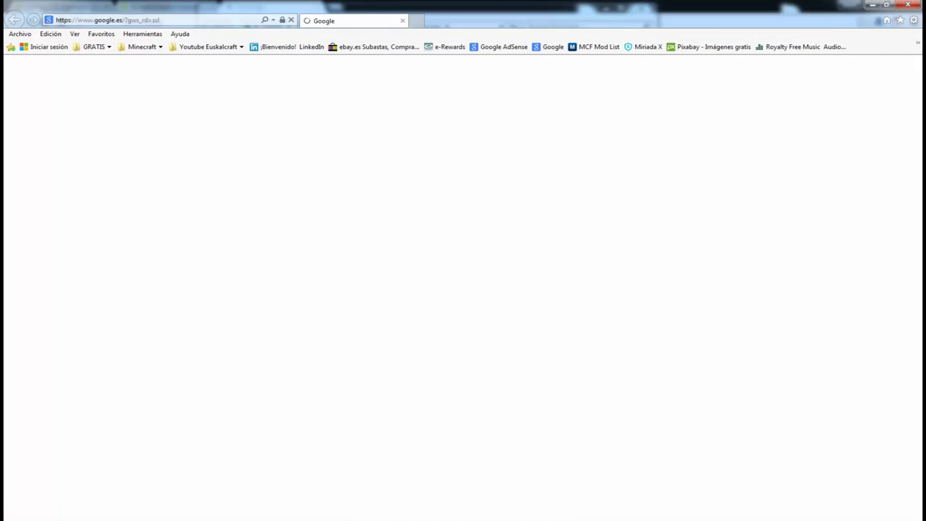
# - Open Oracle's JDK download page, accept cookies and scroll to the JDK 7u75 downloads
pyautogui.click(490, 252)
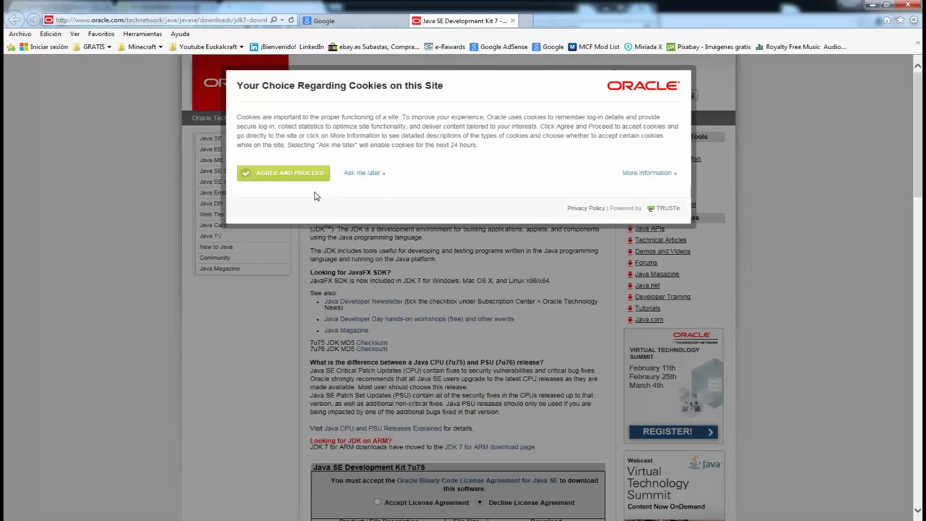
pyautogui.click(290, 174)
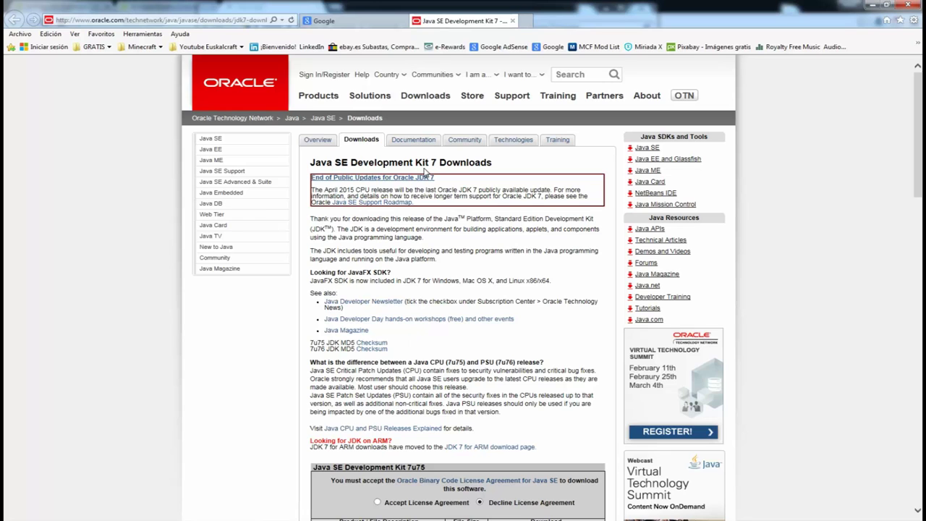
pyautogui.scroll(-4, 427, 174)
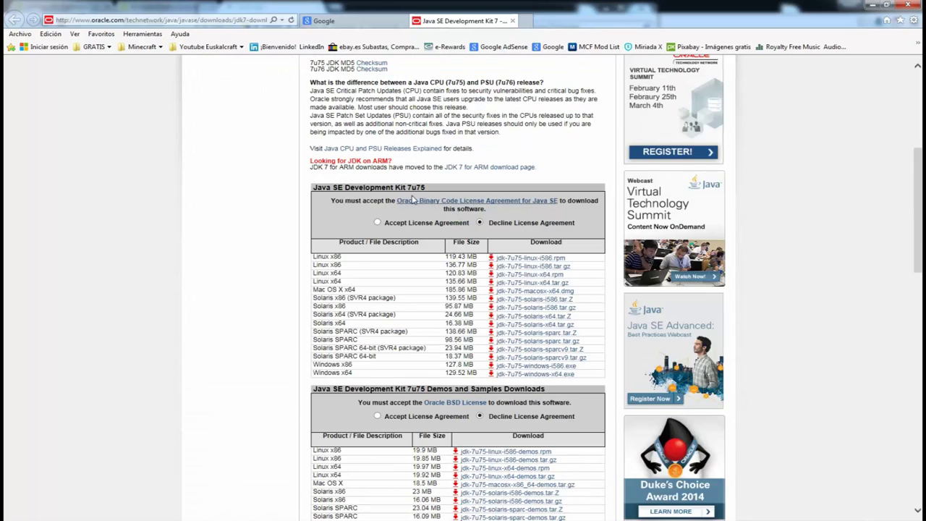
pyautogui.scroll(-1, 394, 296)
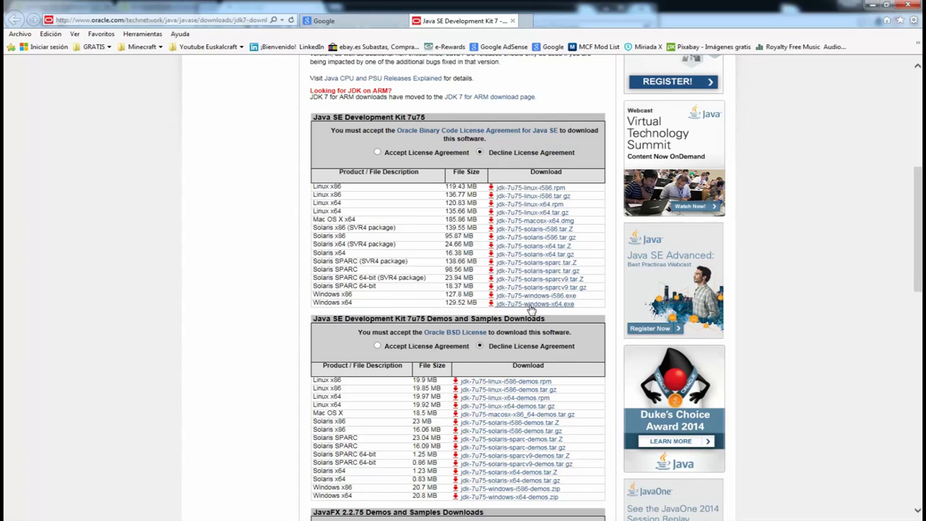
pyautogui.scroll(-1, 384, 297)
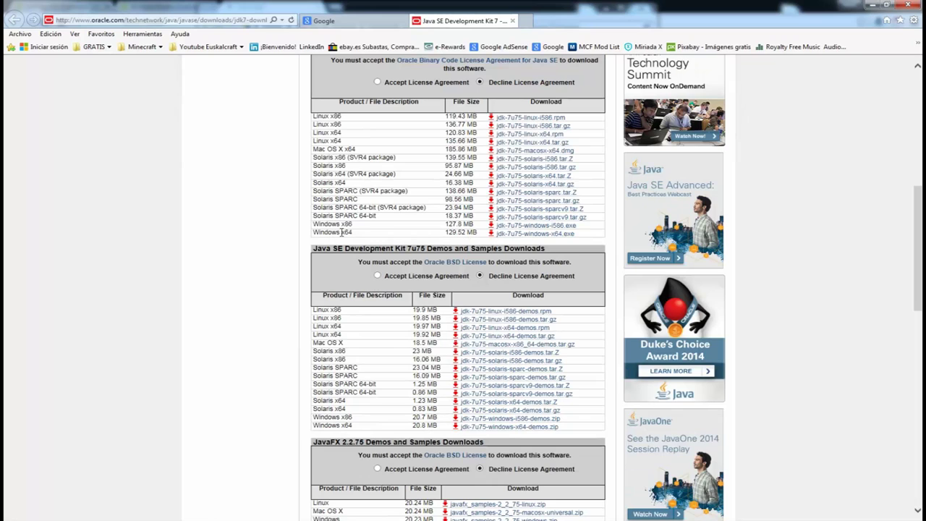
# - Accept the Oracle license agreement and download jdk-7u75-windows-x64.exe
pyautogui.click(532, 234)
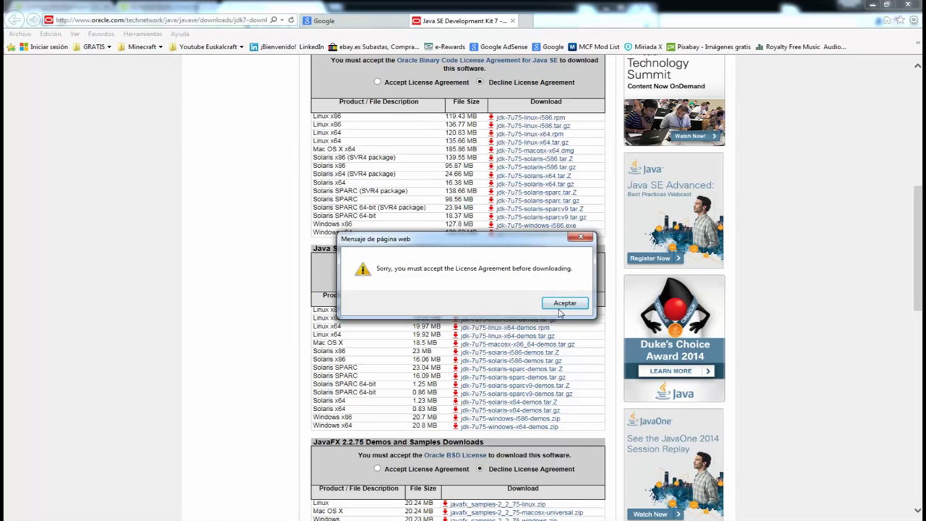
pyautogui.click(560, 307)
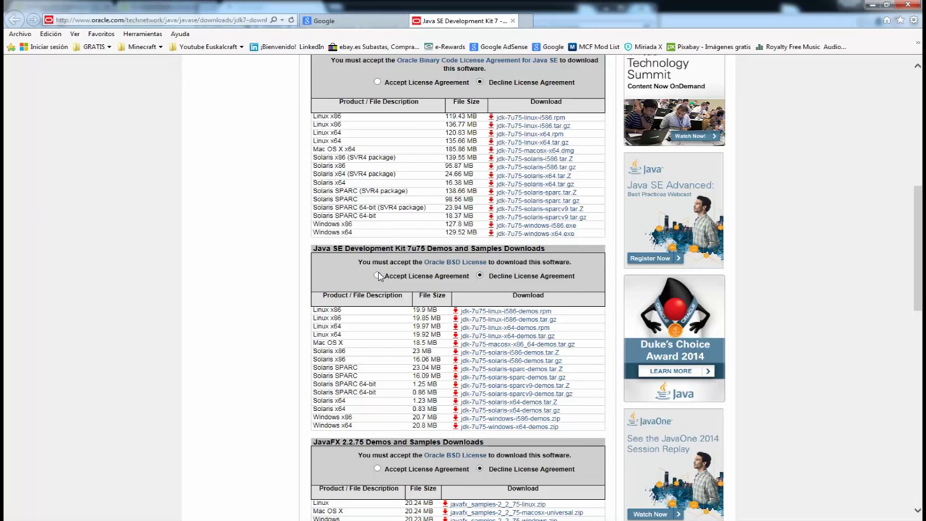
pyautogui.click(378, 276)
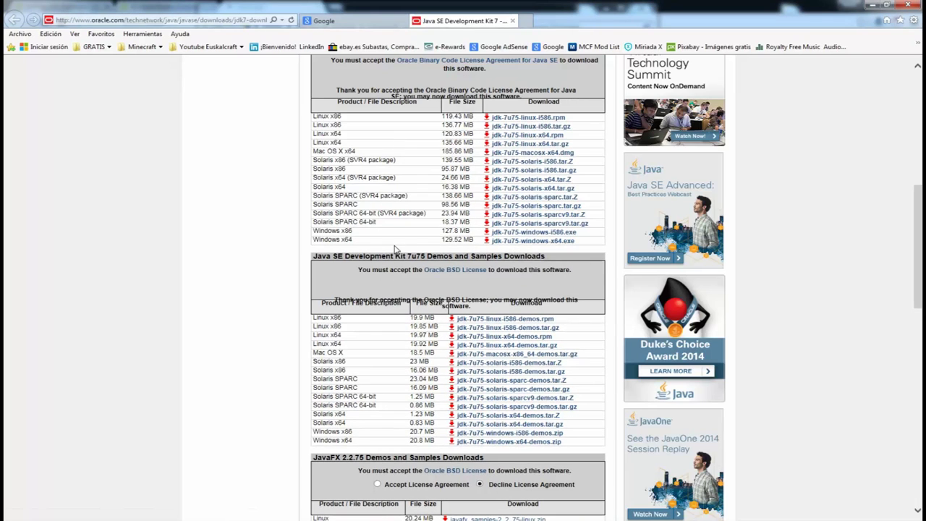
pyautogui.scroll(1, 457, 222)
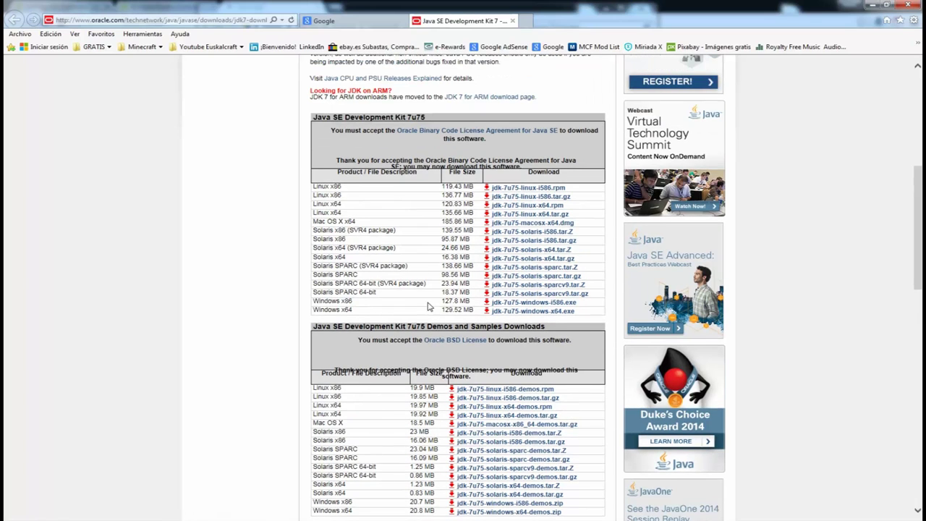
pyautogui.scroll(-1, 446, 232)
pyautogui.scroll(1, 445, 235)
pyautogui.click(515, 312)
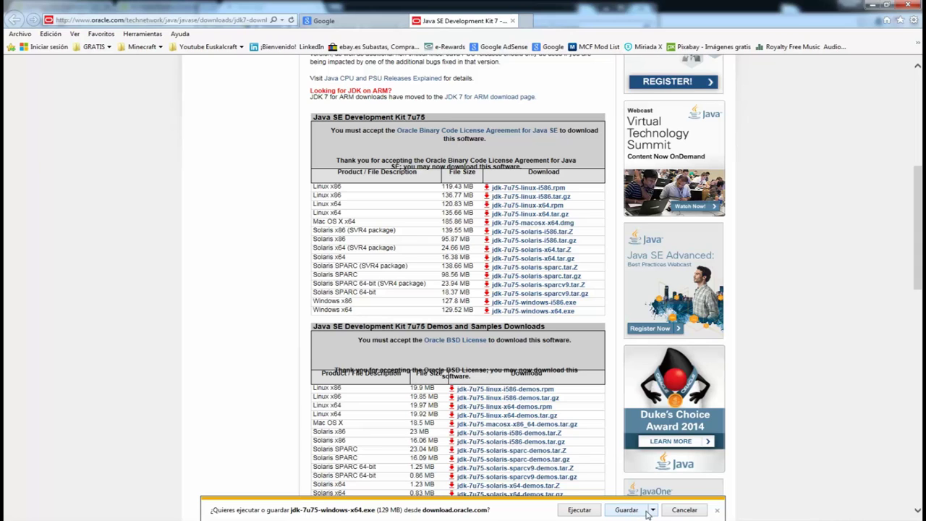
# - Save jdk-7u75-windows-x64.exe and follow its progress in the downloads list
pyautogui.click(624, 511)
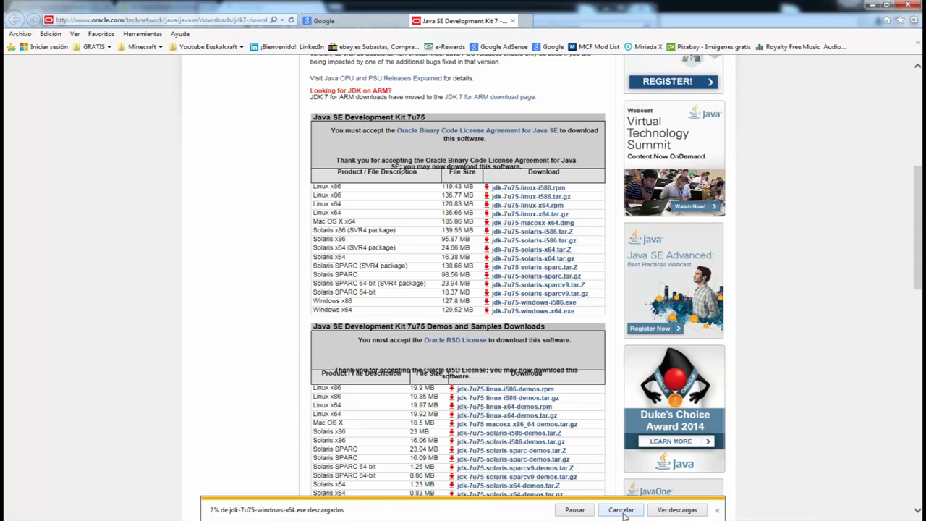
pyautogui.click(666, 511)
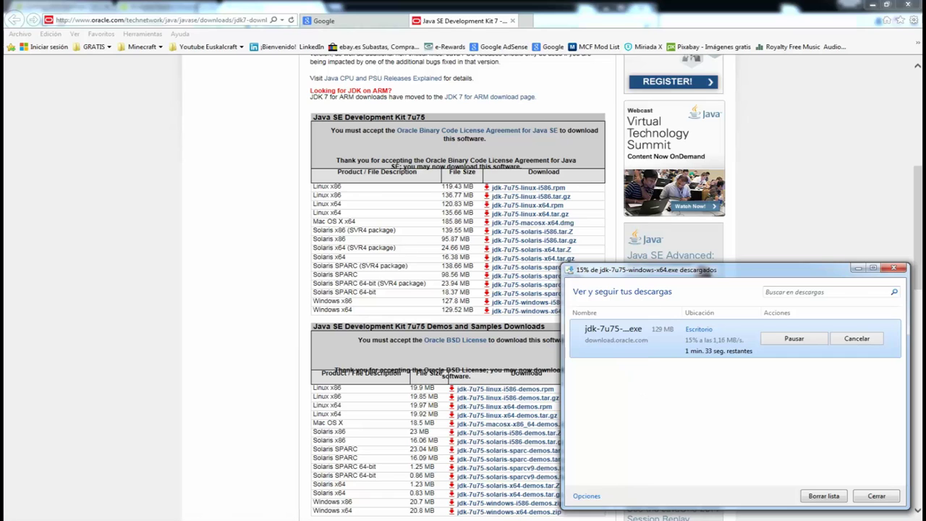
pyautogui.hotkey('alt', 'Tab')
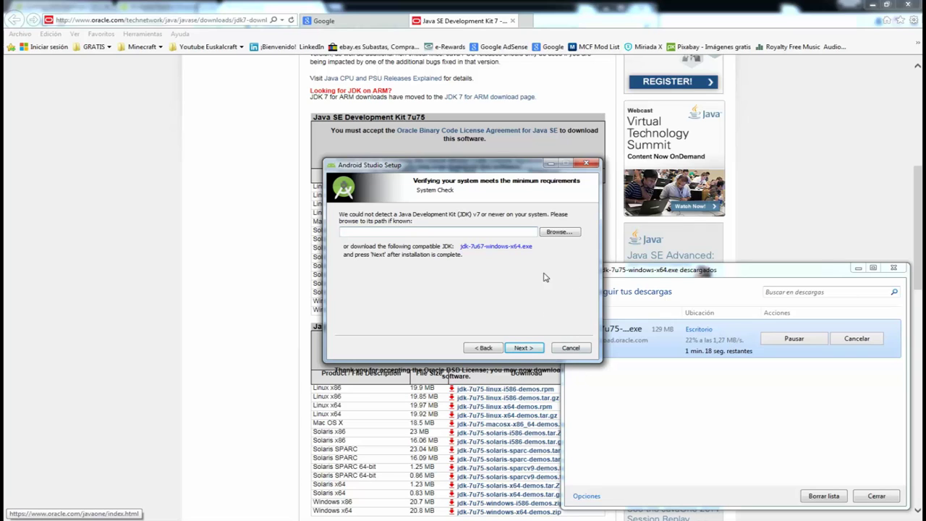
pyautogui.click(693, 429)
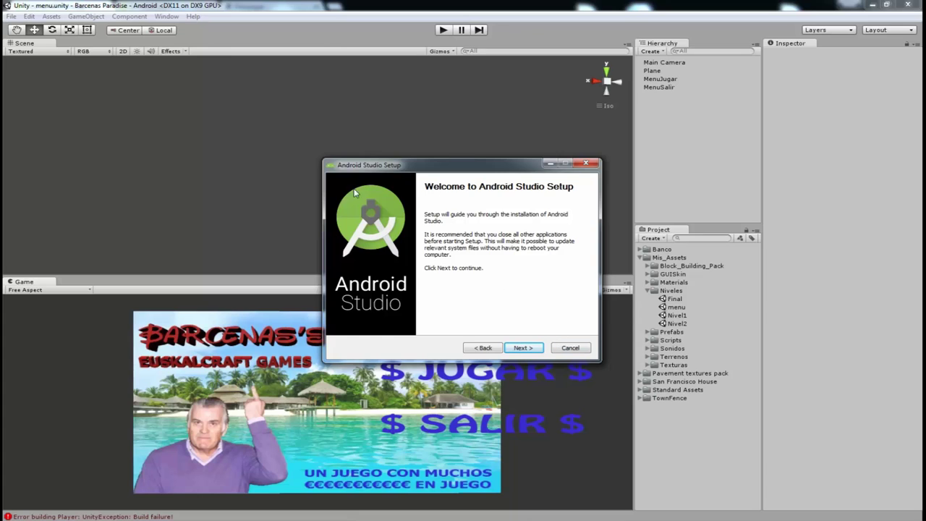
# - Keep the default components and accept the Android SDK and Intel HAXM licenses
pyautogui.moveTo(362, 167); pyautogui.dragTo(319, 164)
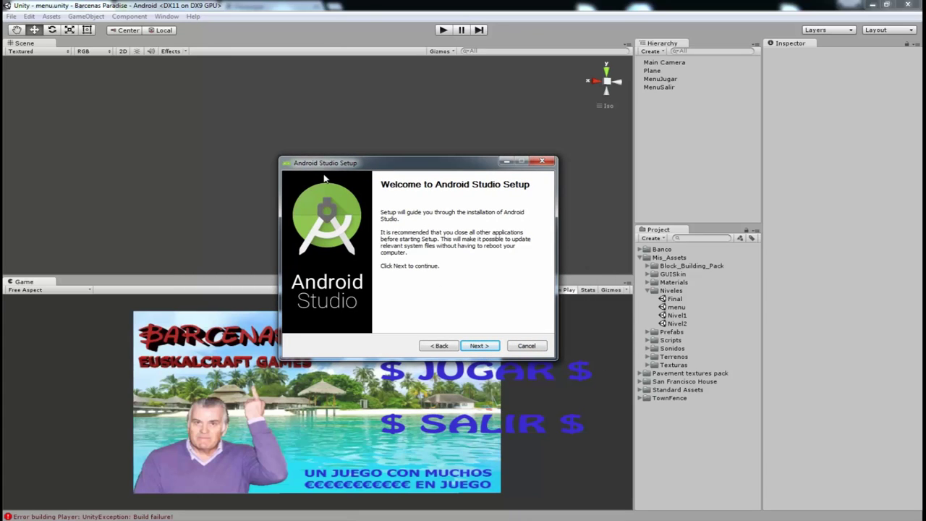
pyautogui.click(488, 348)
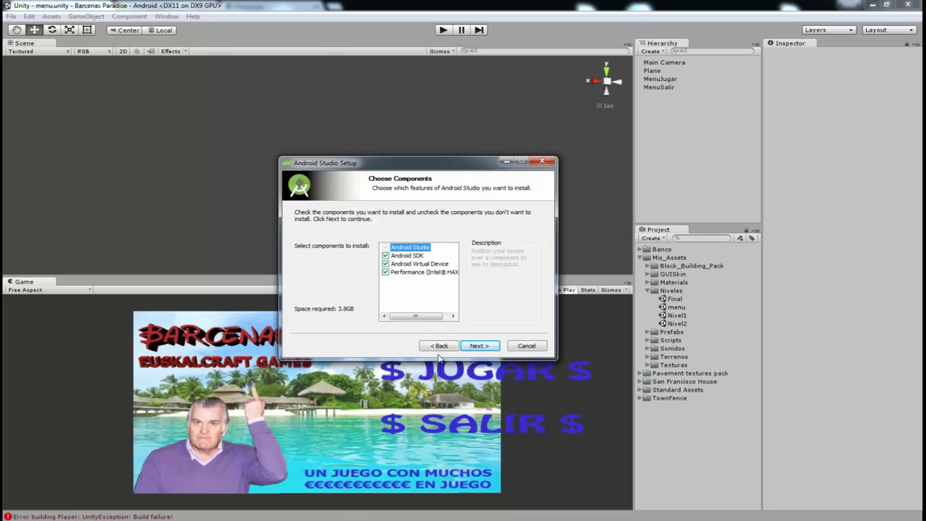
pyautogui.click(485, 347)
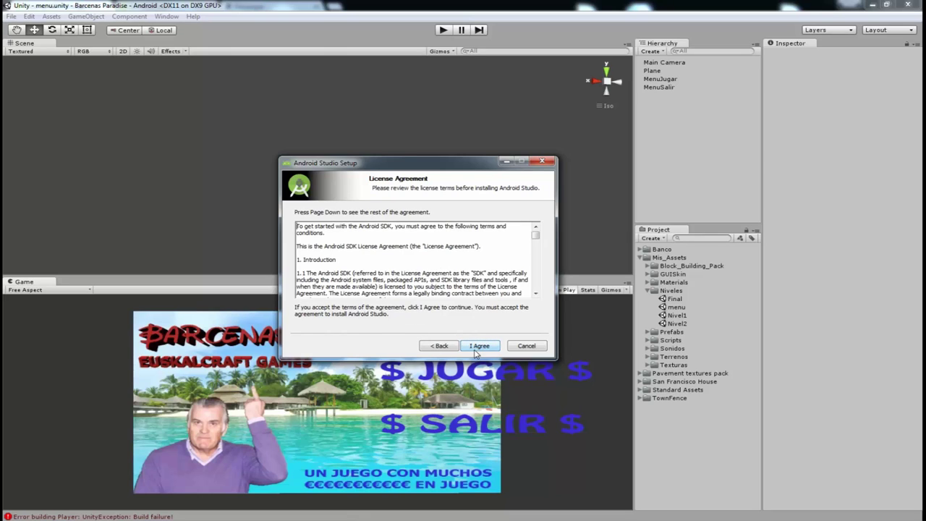
pyautogui.click(478, 350)
pyautogui.click(478, 348)
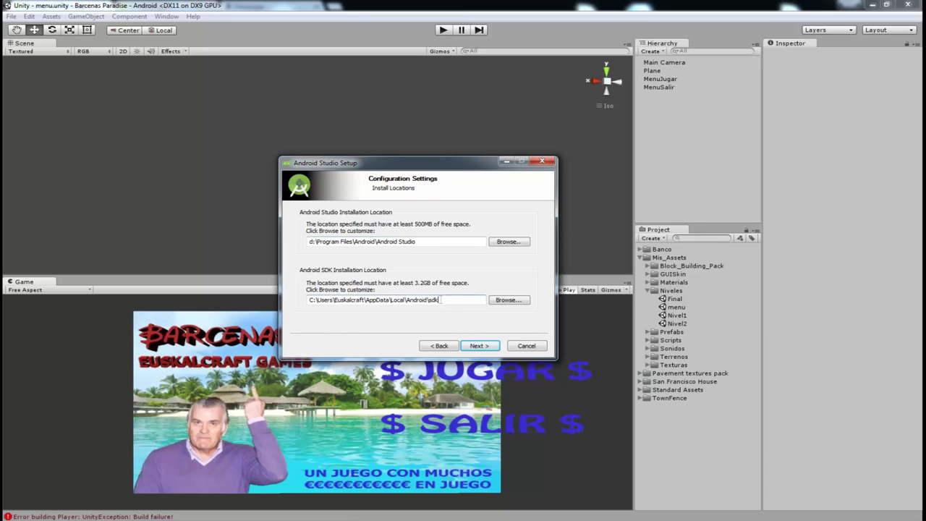
# - Copy the Android Studio install path d:\Program Files\Android\Android Studio
pyautogui.moveTo(440, 300); pyautogui.dragTo(295, 296)
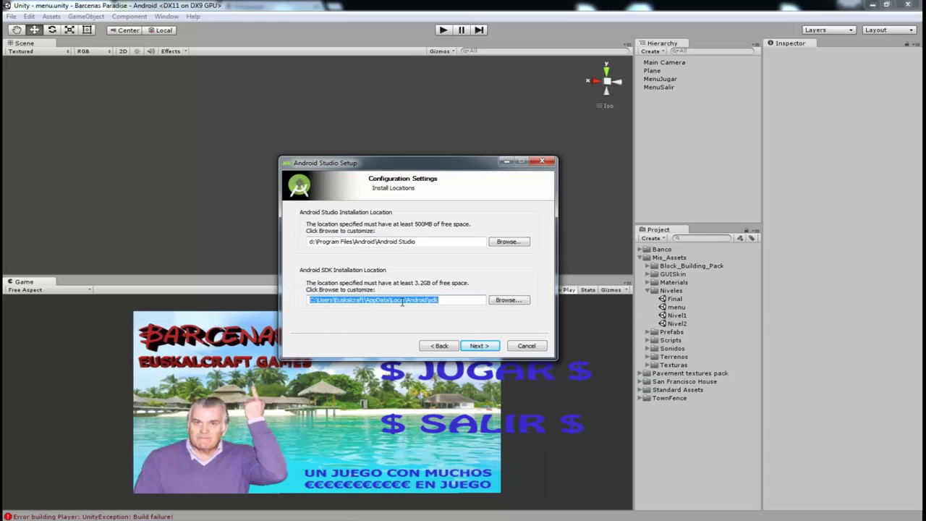
pyautogui.click(416, 244)
pyautogui.moveTo(416, 245); pyautogui.dragTo(302, 242)
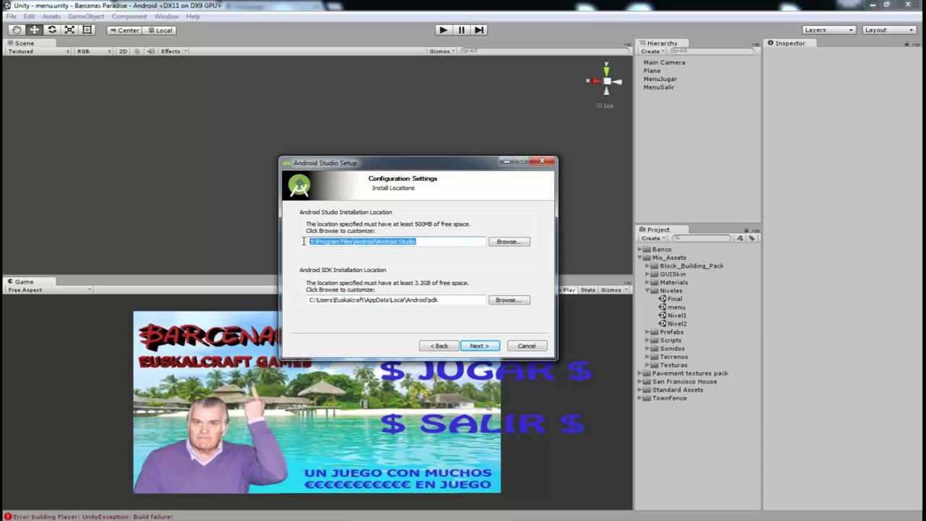
pyautogui.rightClick(339, 241)
pyautogui.click(366, 273)
# - Change the Android SDK install location to d:\Android\sdk
pyautogui.click(313, 300)
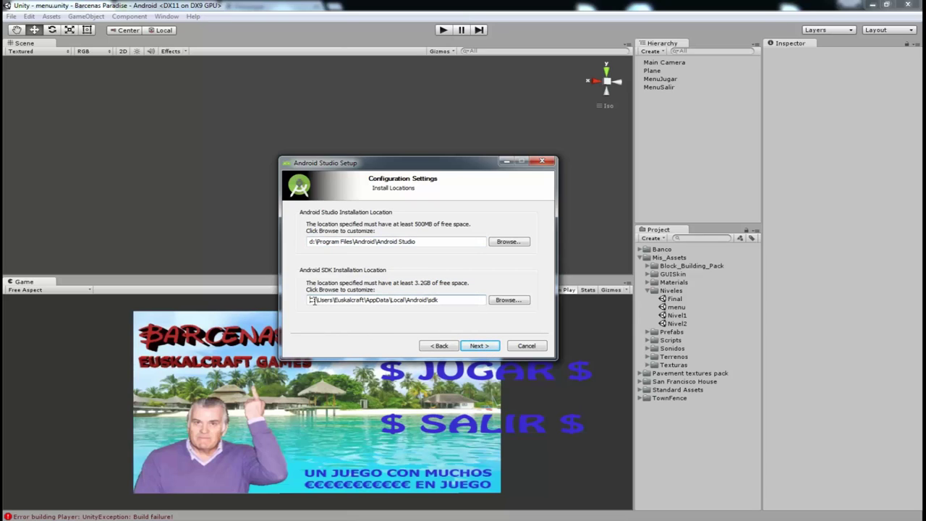
pyautogui.press('Delete')
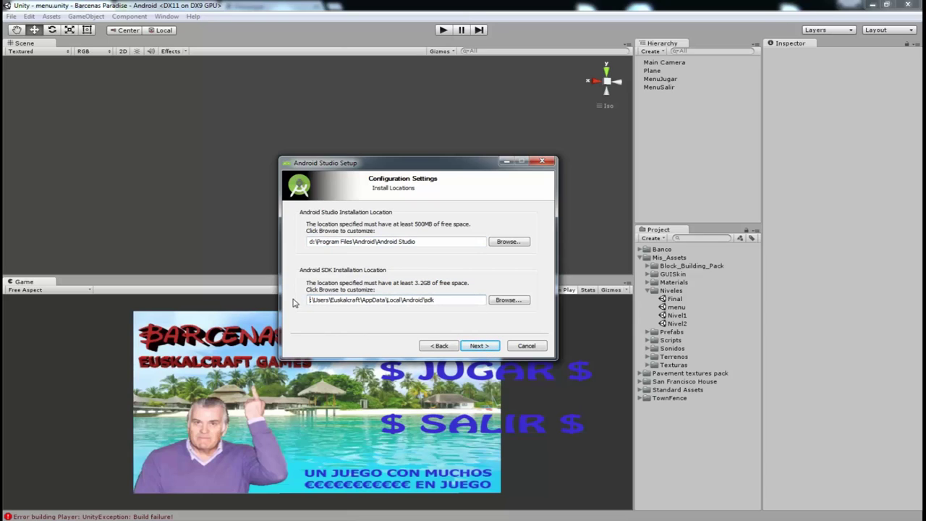
pyautogui.write('d:')
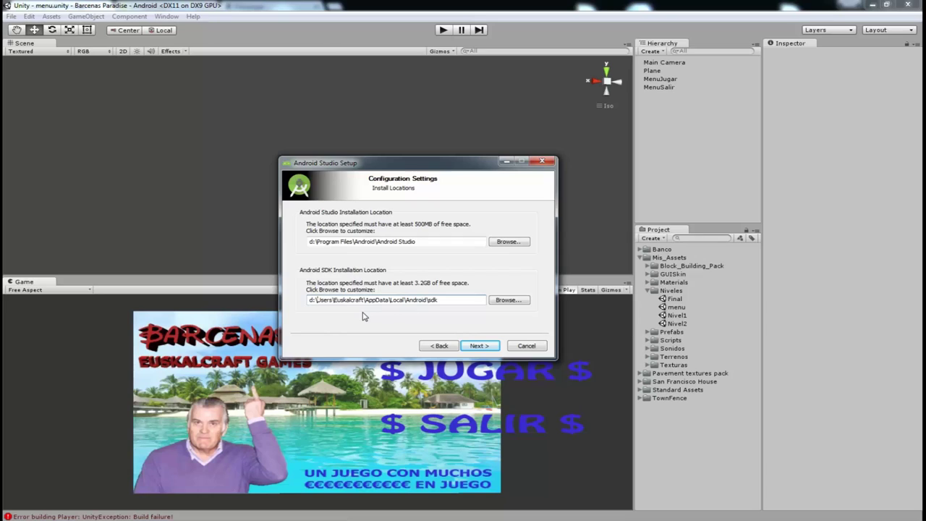
pyautogui.press('Delete')
pyautogui.press('Delete')
pyautogui.press('Delete')
pyautogui.press('Delete')
pyautogui.press('Delete')
pyautogui.press('Delete')
pyautogui.press('Delete')
pyautogui.press('Delete')
pyautogui.press('Delete')
pyautogui.press('Delete')
pyautogui.press('Delete')
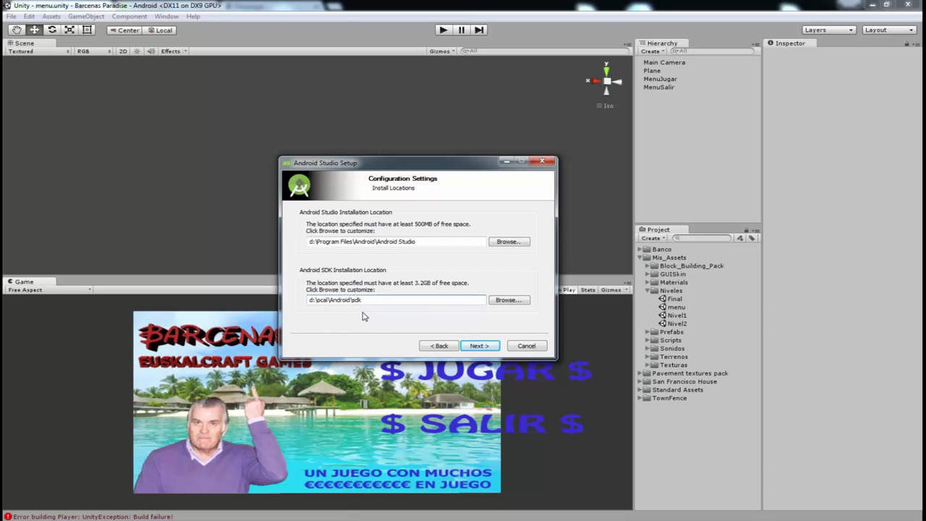
pyautogui.press('Delete')
pyautogui.press('Delete')
pyautogui.press('Delete')
pyautogui.press('Delete')
pyautogui.press('Delete')
# - Copy the new d:\Android\sdk path and continue to Emulator Setup
pyautogui.moveTo(359, 300); pyautogui.dragTo(309, 299)
pyautogui.rightClick(331, 298)
pyautogui.click(430, 333)
pyautogui.click(478, 345)
pyautogui.click(479, 346)
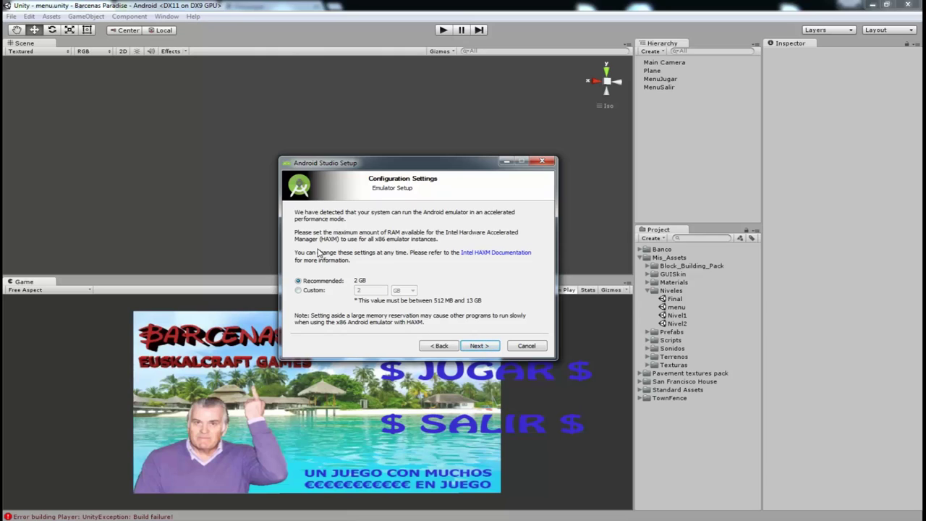
# - Keep 2 GB emulator memory and the default Start Menu folder, and install with details shown
pyautogui.click(481, 346)
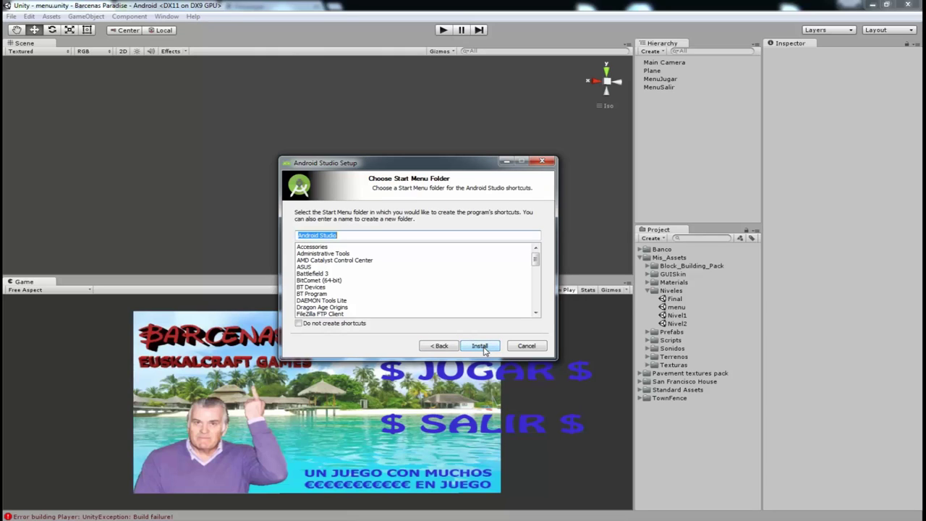
pyautogui.click(487, 348)
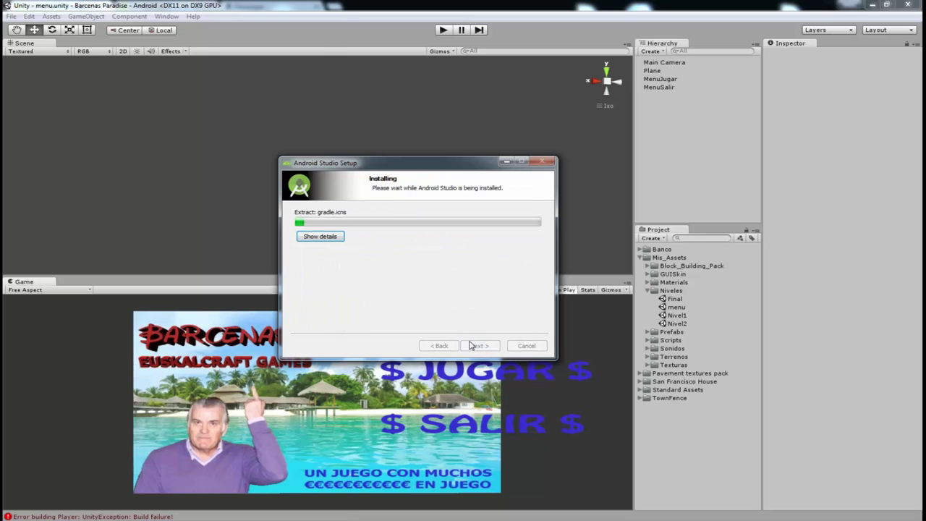
pyautogui.click(322, 236)
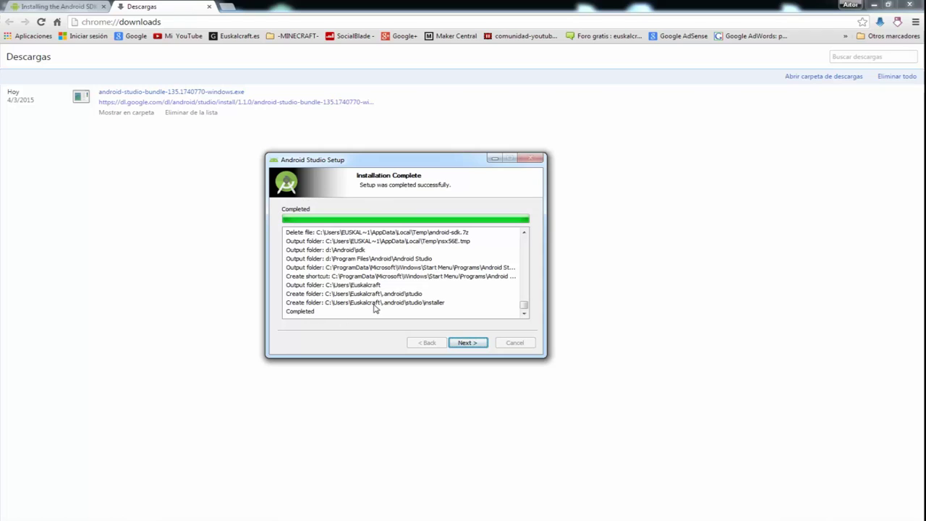
# - Finish setup, launch Android Studio, and skip importing previous settings
pyautogui.click(467, 346)
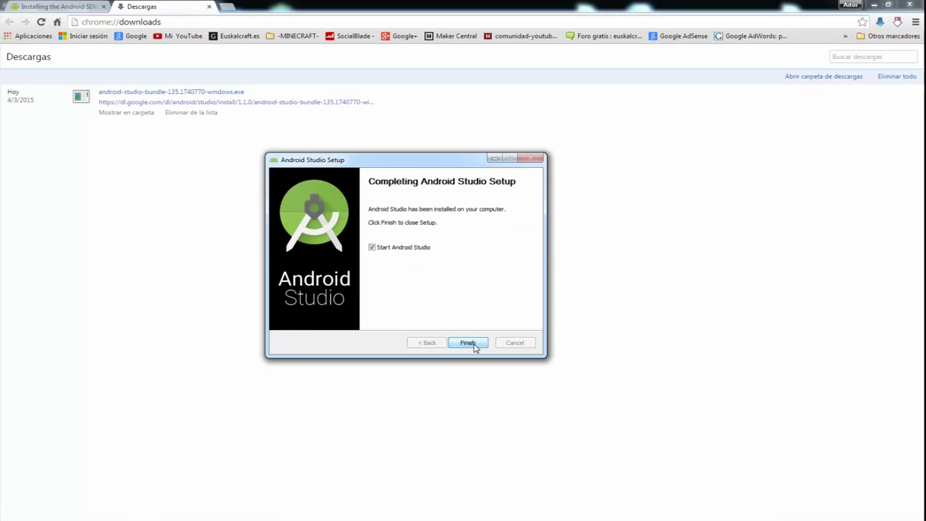
pyautogui.click(471, 344)
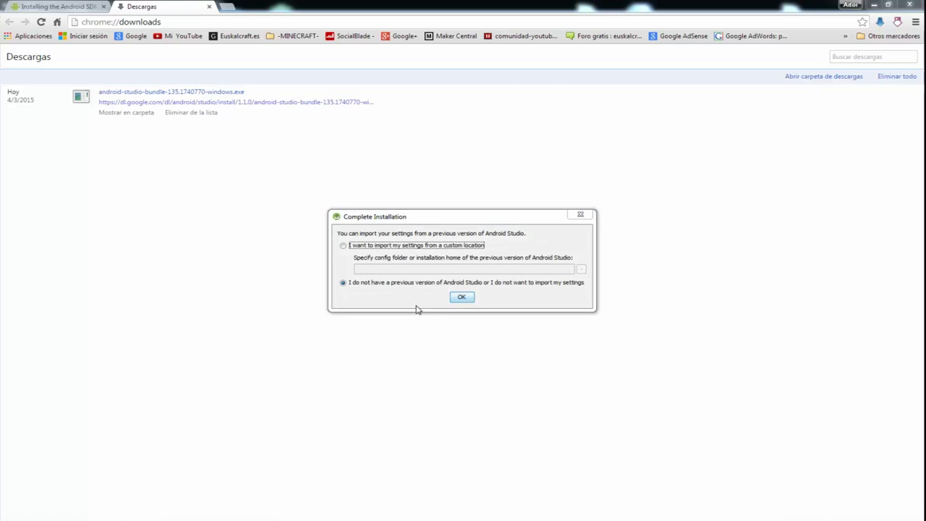
pyautogui.click(461, 296)
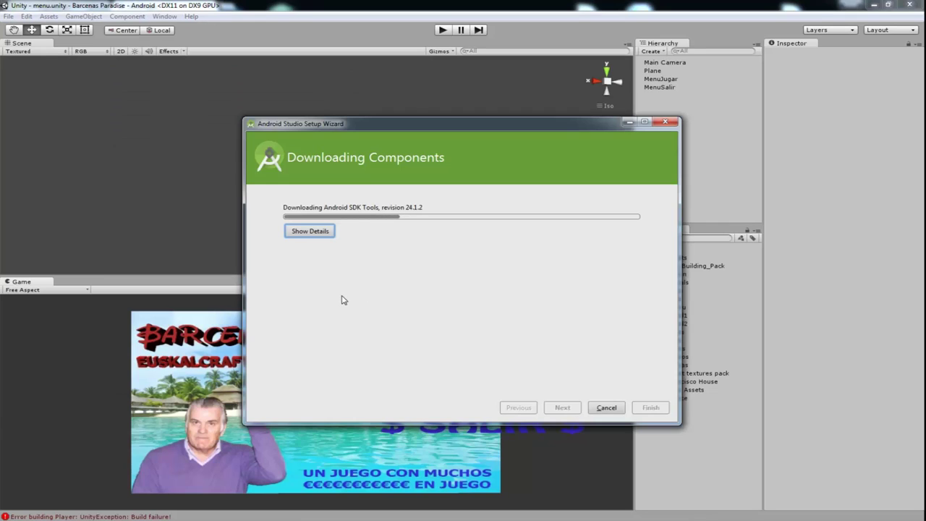
# - Watch the component download details and close it once finished
pyautogui.click(319, 230)
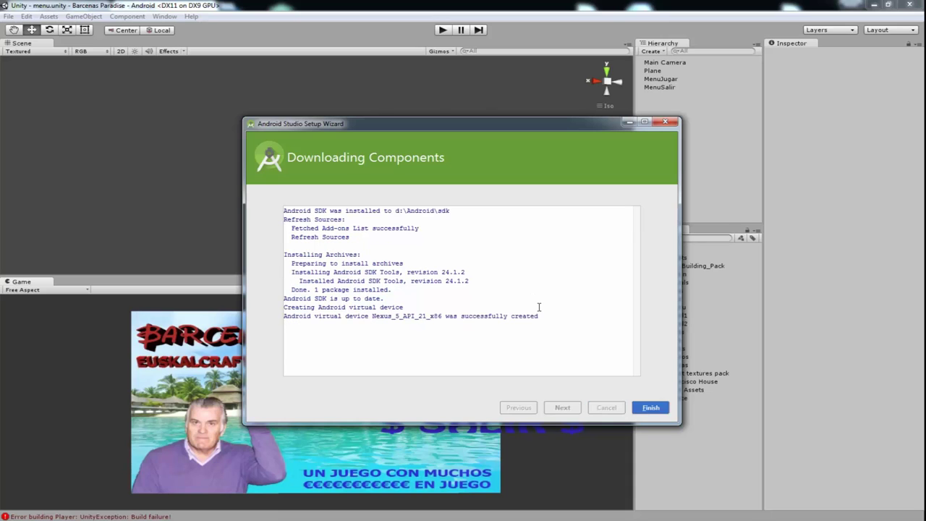
pyautogui.click(651, 408)
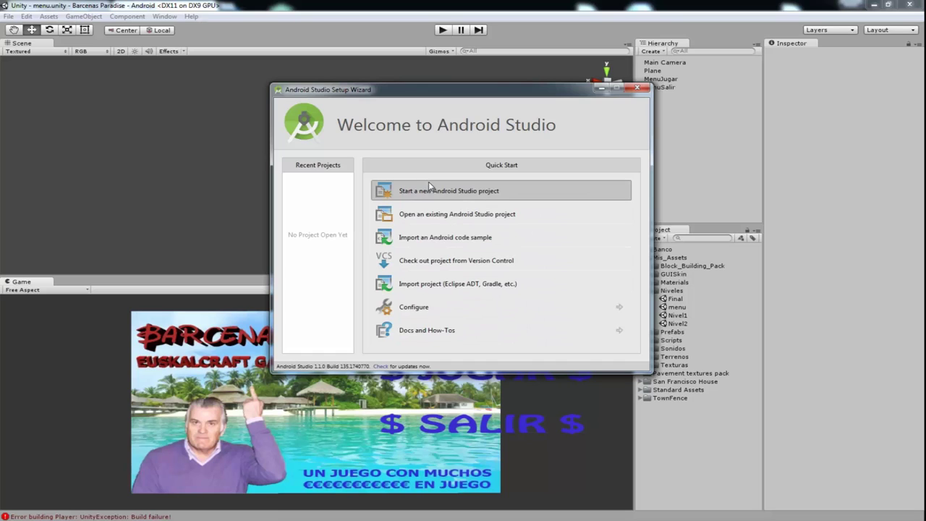
# - Launch SDK Manager from Configure on the Welcome screen and maximize its window
pyautogui.click(466, 311)
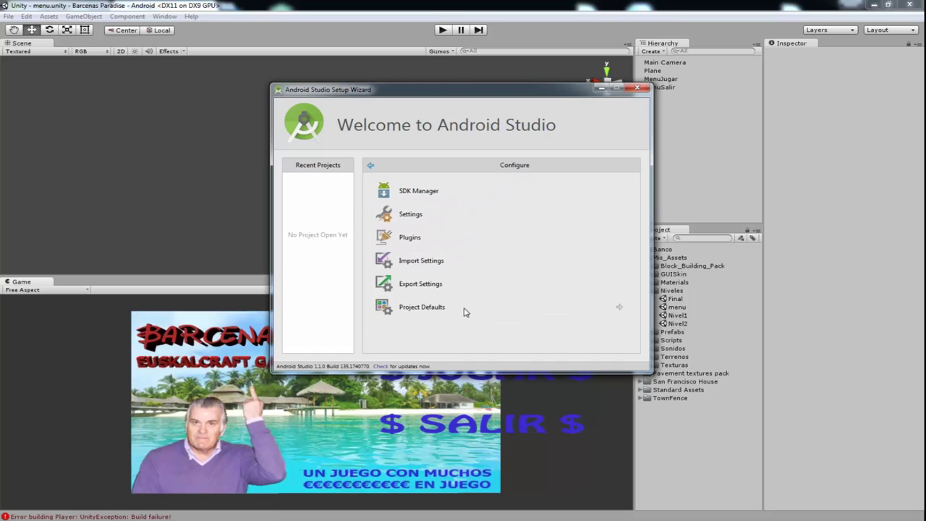
pyautogui.click(423, 191)
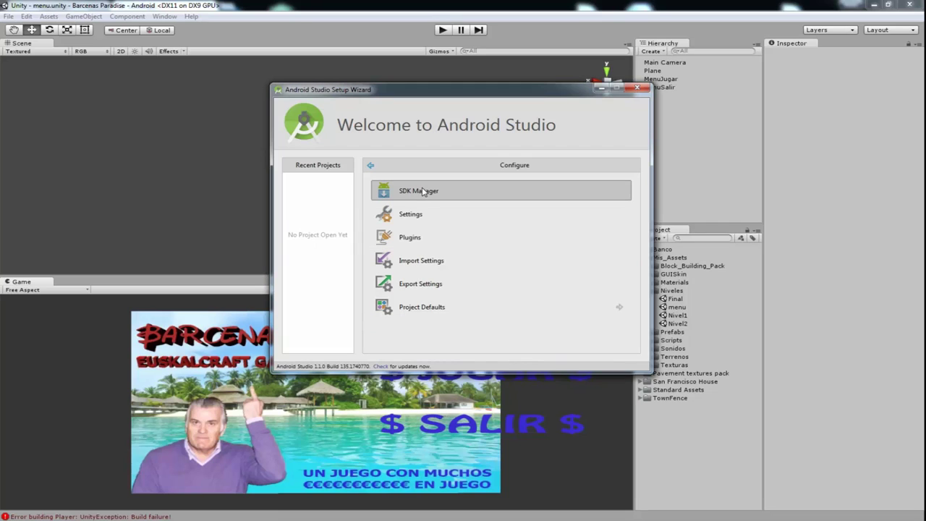
pyautogui.moveTo(241, 121)
pyautogui.mouseDown()
pyautogui.moveTo(305, 150)
pyautogui.moveTo(405, 139)
pyautogui.mouseUp()
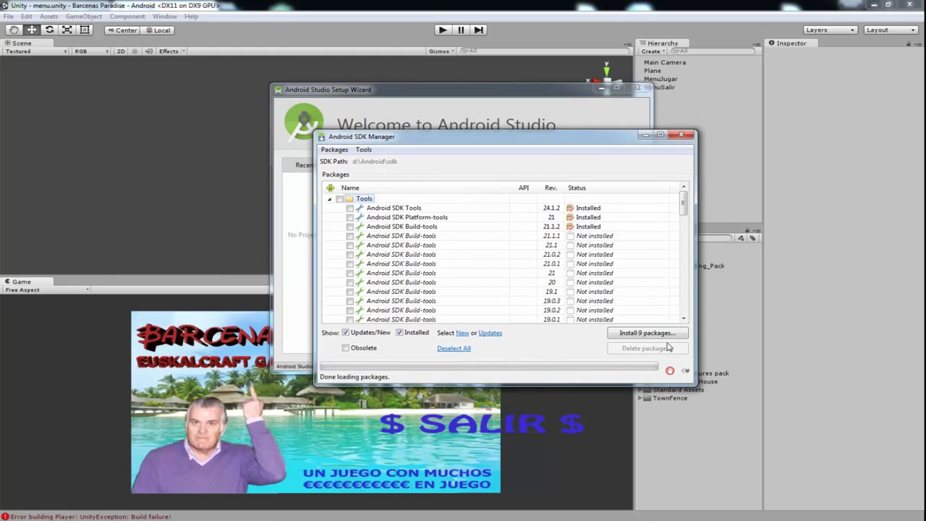
pyautogui.moveTo(598, 144); pyautogui.dragTo(609, 321)
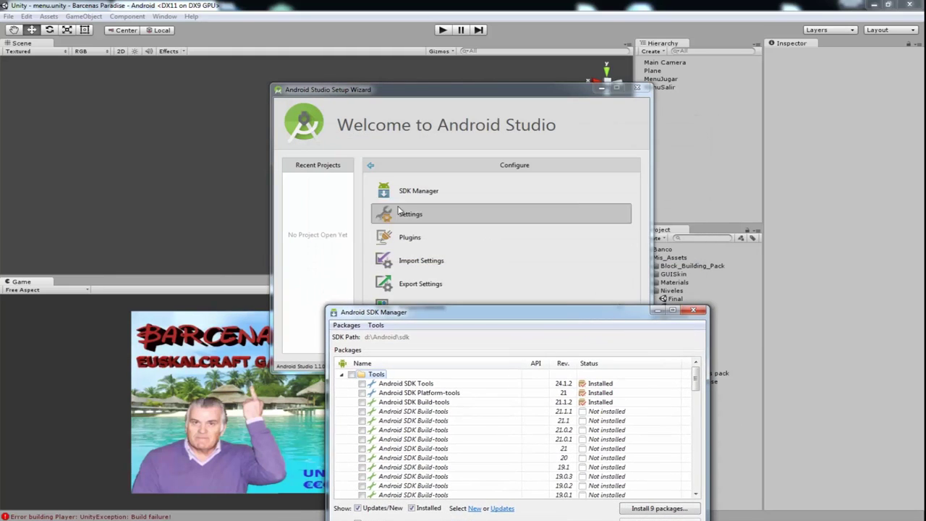
pyautogui.moveTo(550, 313); pyautogui.dragTo(498, 148)
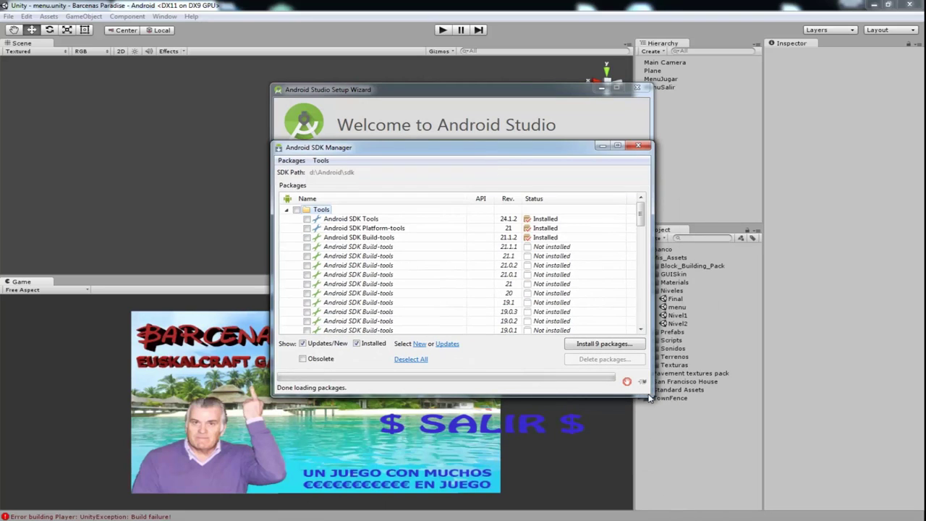
pyautogui.click(617, 146)
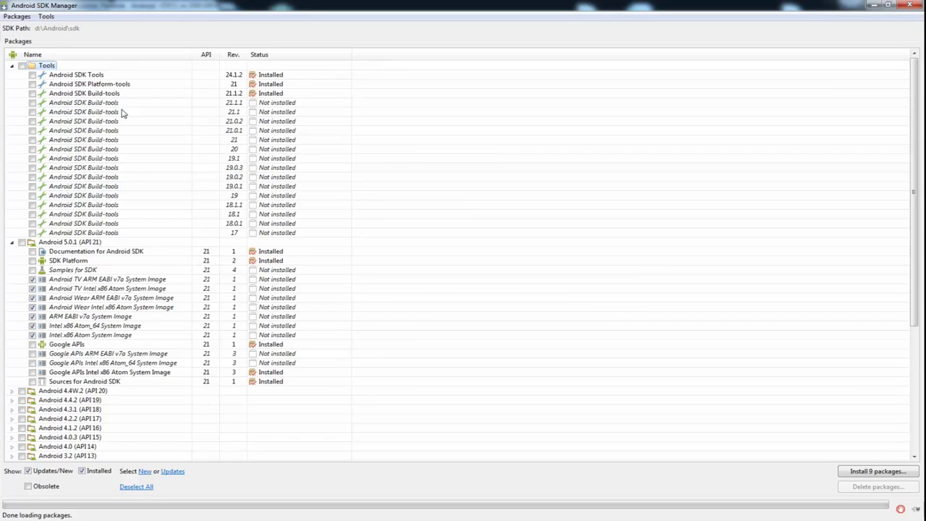
pyautogui.scroll(-2, 169, 142)
pyautogui.scroll(2, 222, 251)
pyautogui.scroll(-4, 217, 340)
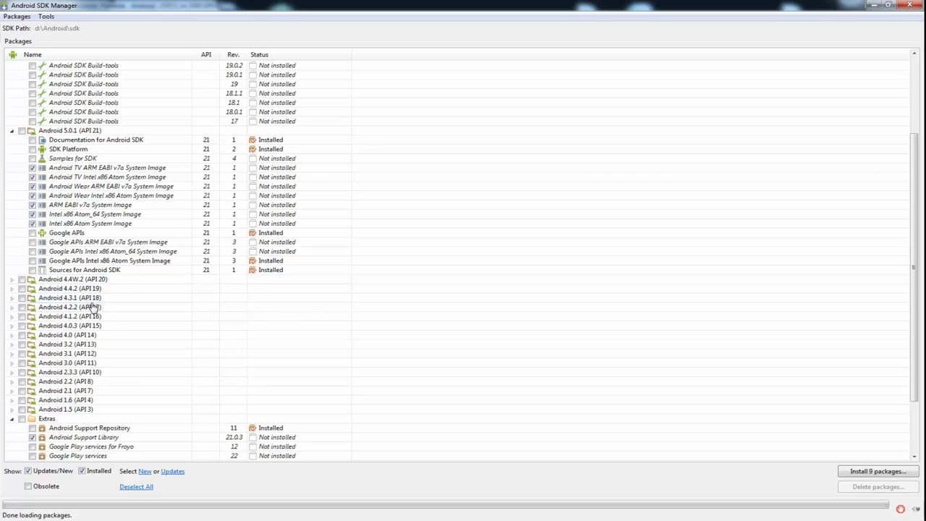
pyautogui.click(11, 418)
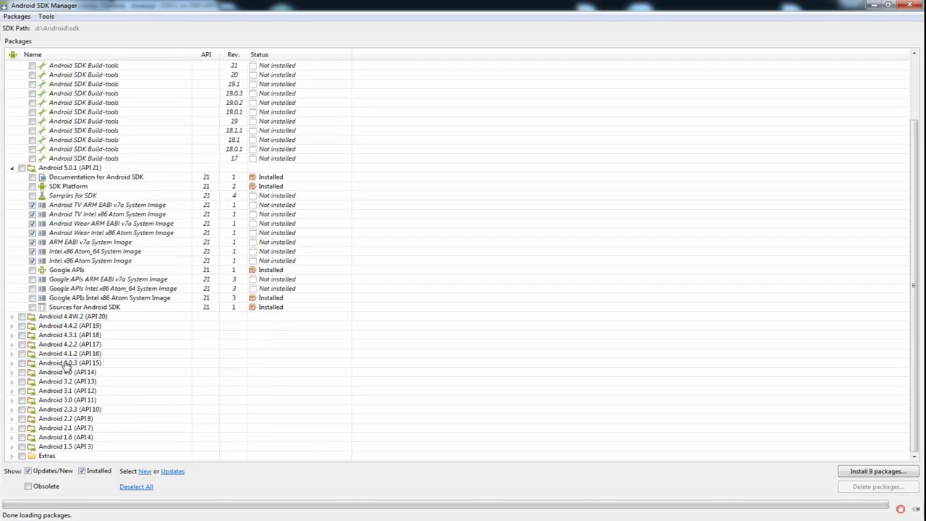
pyautogui.click(12, 316)
pyautogui.click(12, 316)
pyautogui.click(13, 345)
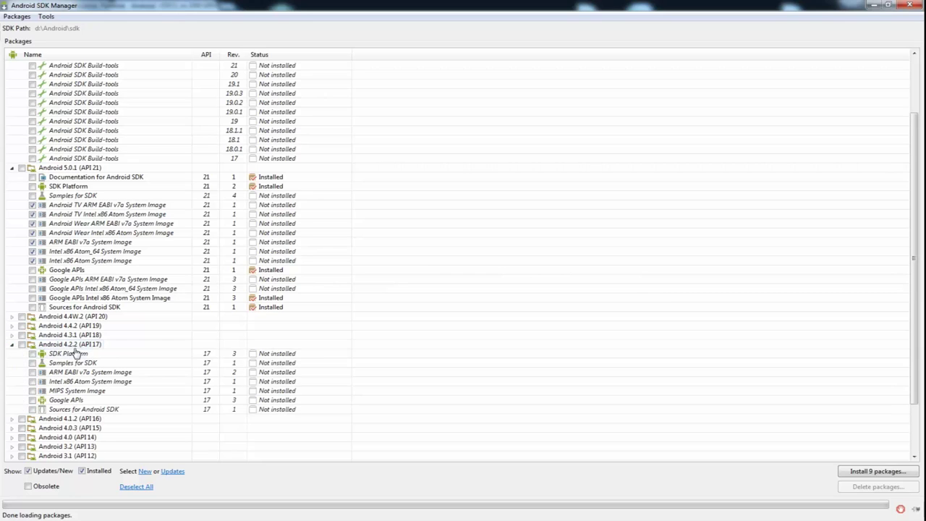
pyautogui.click(12, 345)
pyautogui.scroll(3, 64, 187)
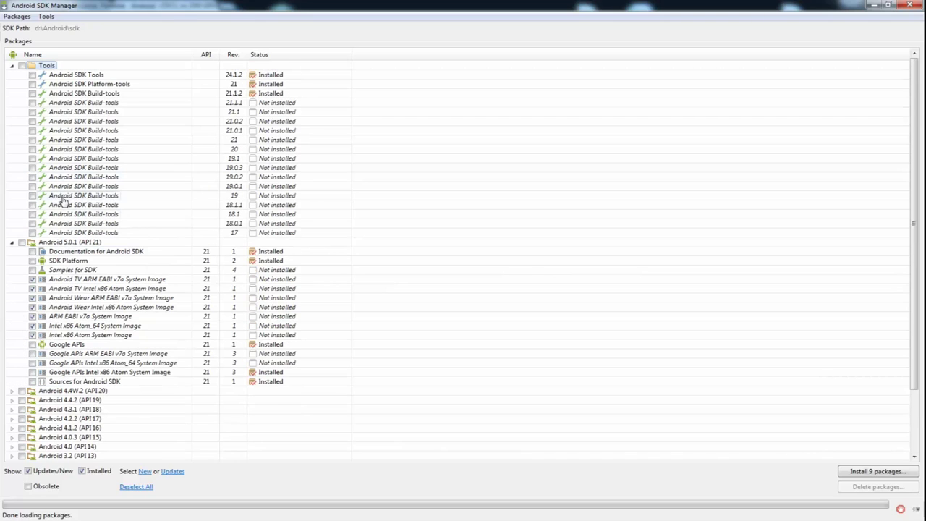
pyautogui.click(66, 243)
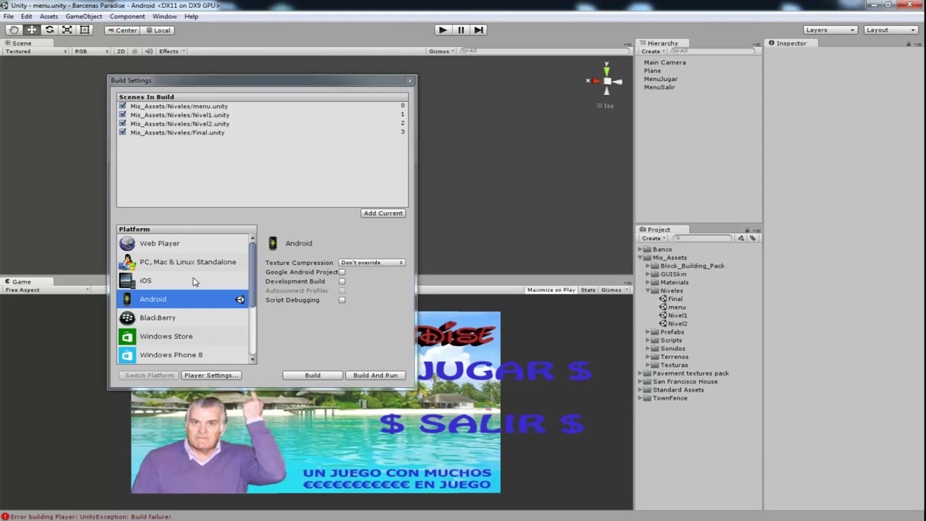
# - Open Player Settings and set Minimum API Level to Android 4.4 'Kit Kat'
pyautogui.click(211, 375)
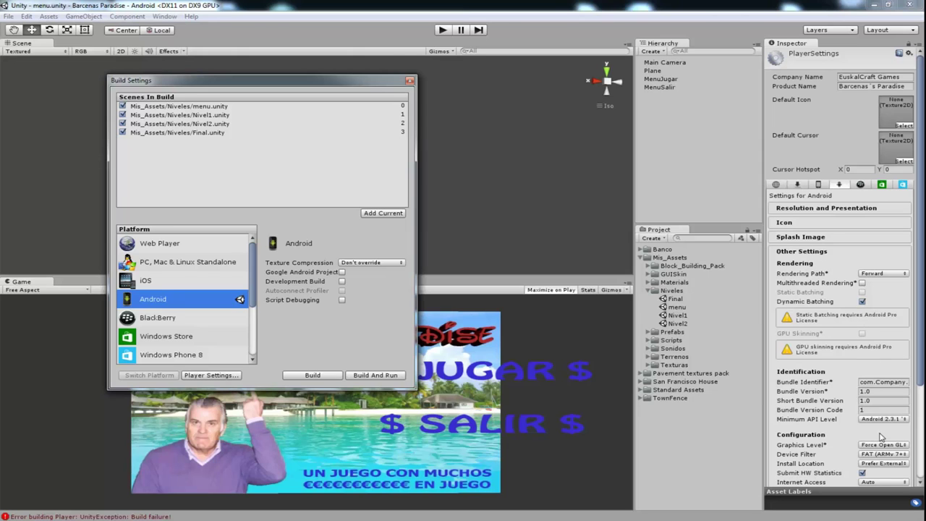
pyautogui.click(889, 420)
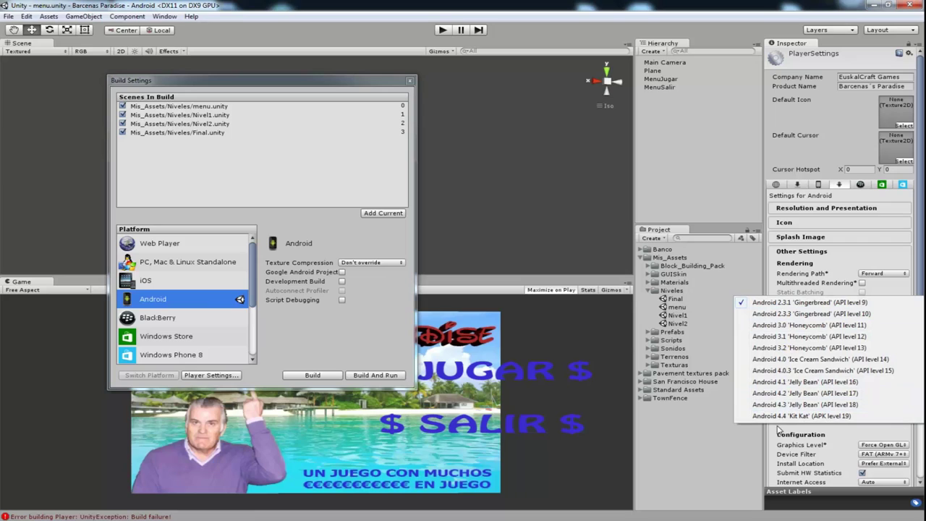
pyautogui.click(791, 418)
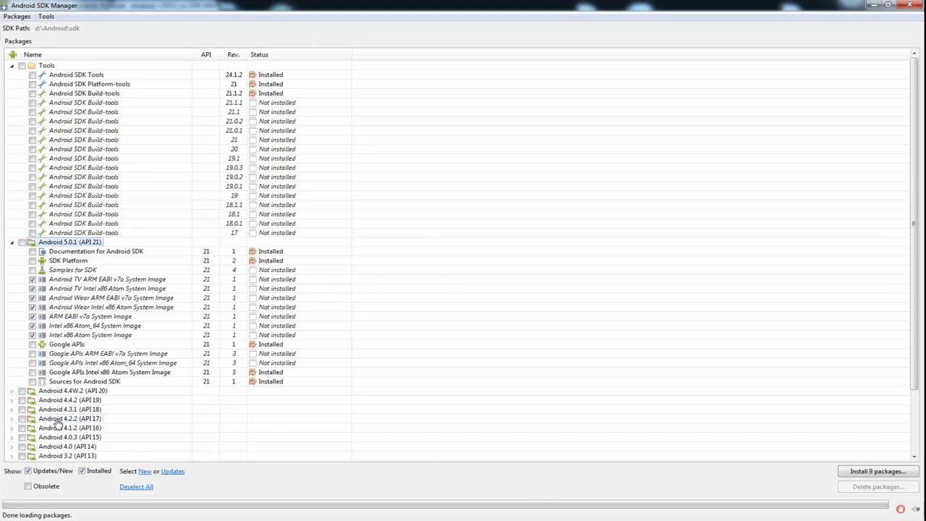
# - Mark all Android 4.4W.2 (API 20) and 4.4.2 (API 19) packages for installation
pyautogui.click(12, 401)
pyautogui.click(32, 391)
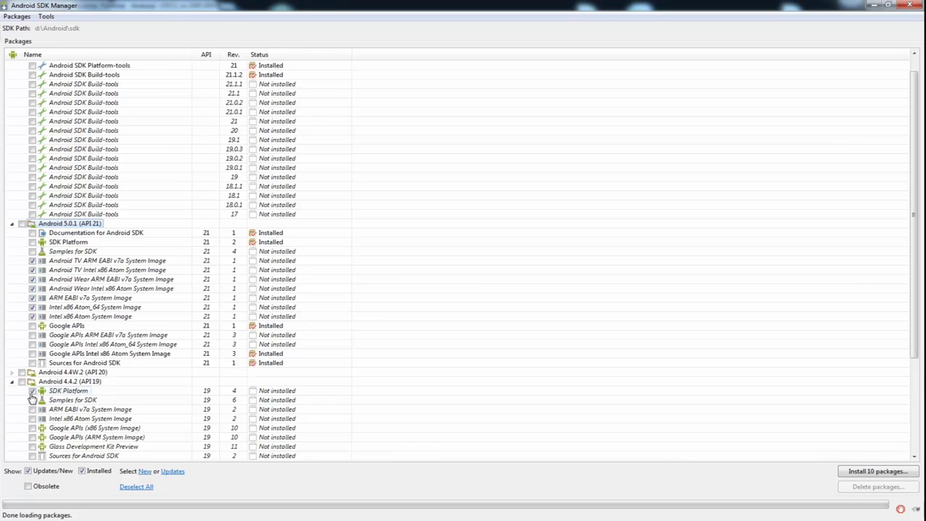
pyautogui.click(11, 372)
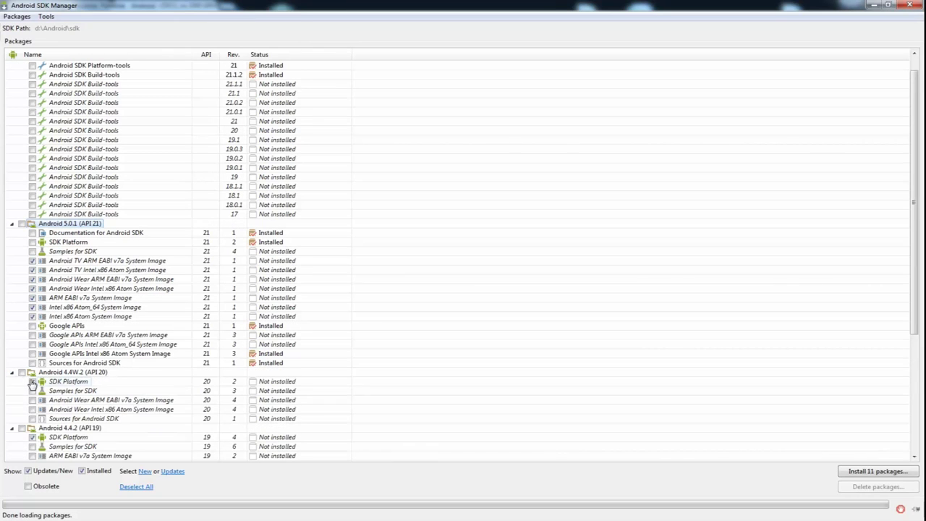
pyautogui.click(21, 372)
pyautogui.click(22, 428)
# - Accept the licenses, start installing the 22 packages, and return to Unity
pyautogui.click(877, 471)
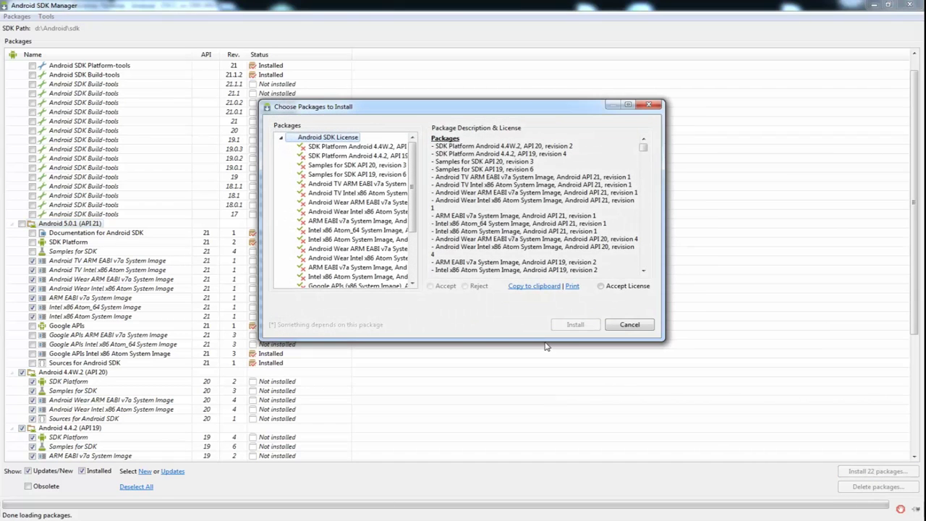
pyautogui.click(600, 286)
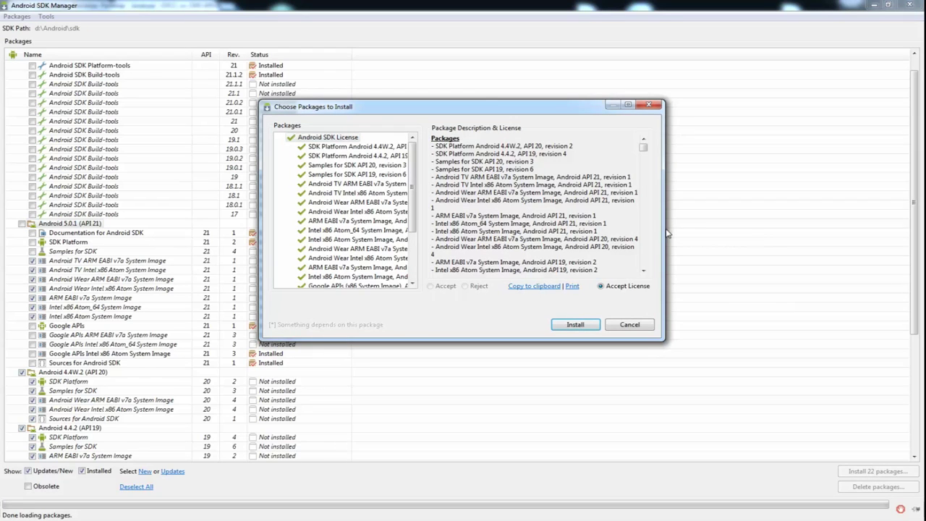
pyautogui.click(566, 325)
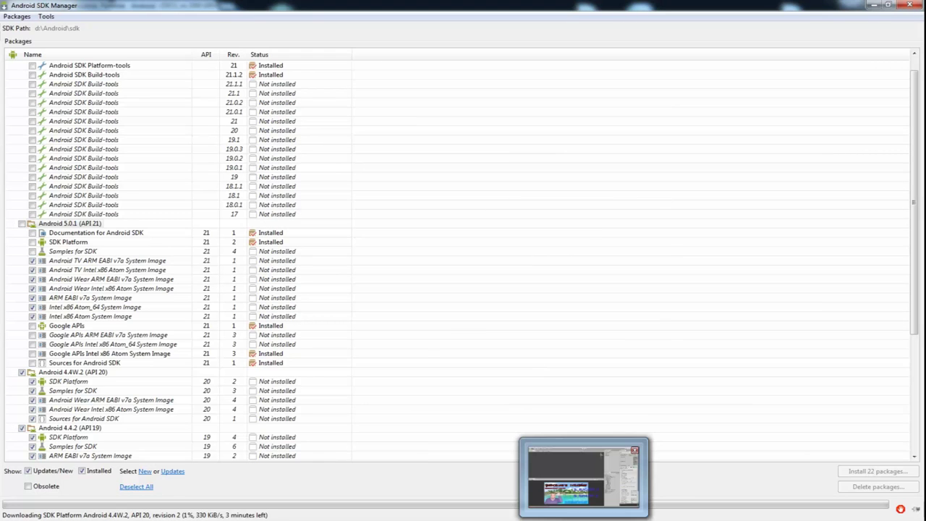
pyautogui.click(582, 460)
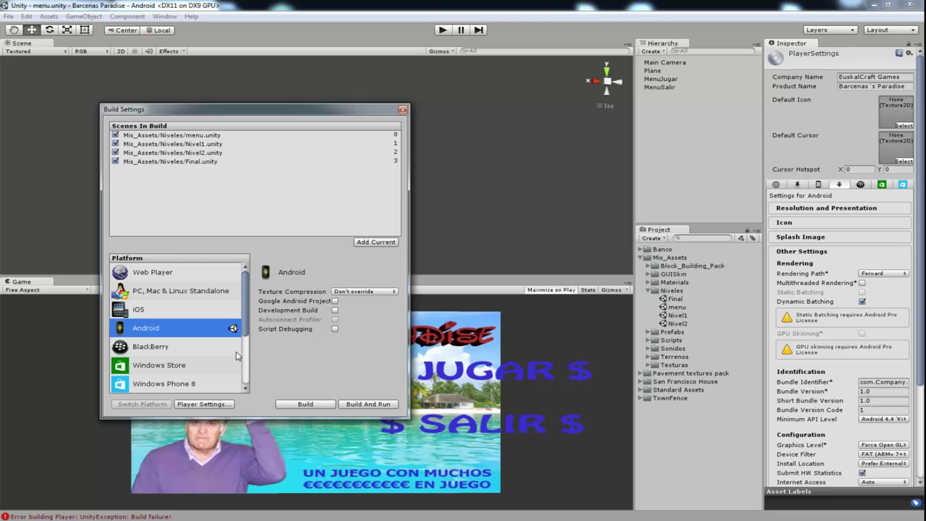
# - Build the game for Android as barcenas.apk, then browse drive D: for the SDK folder
pyautogui.click(290, 406)
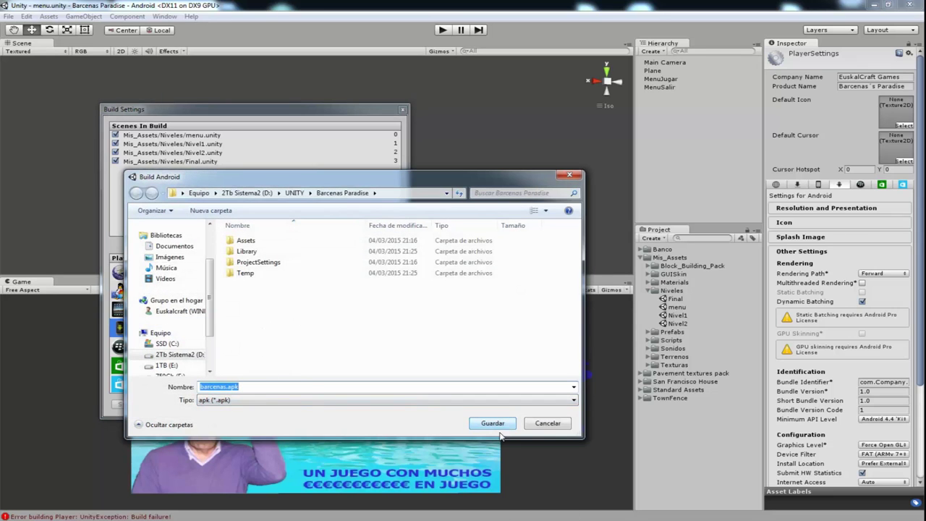
pyautogui.click(494, 426)
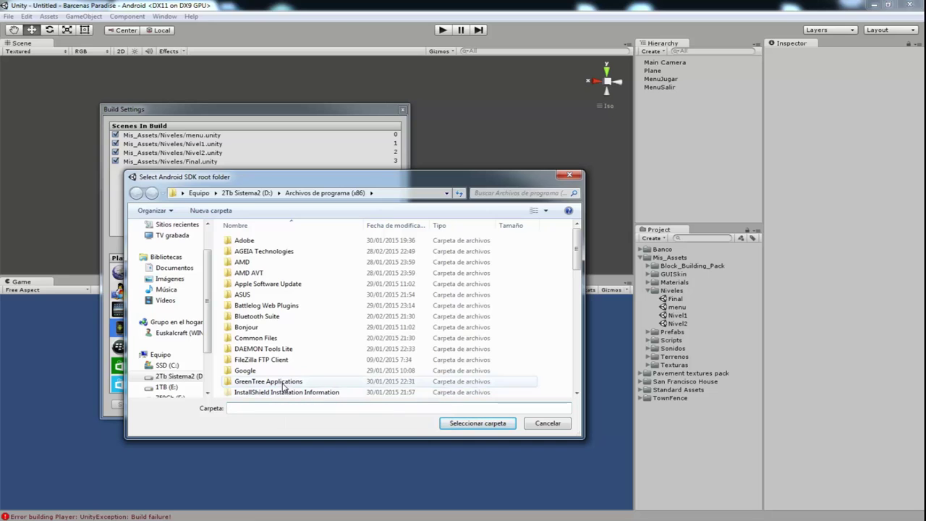
pyautogui.click(224, 193)
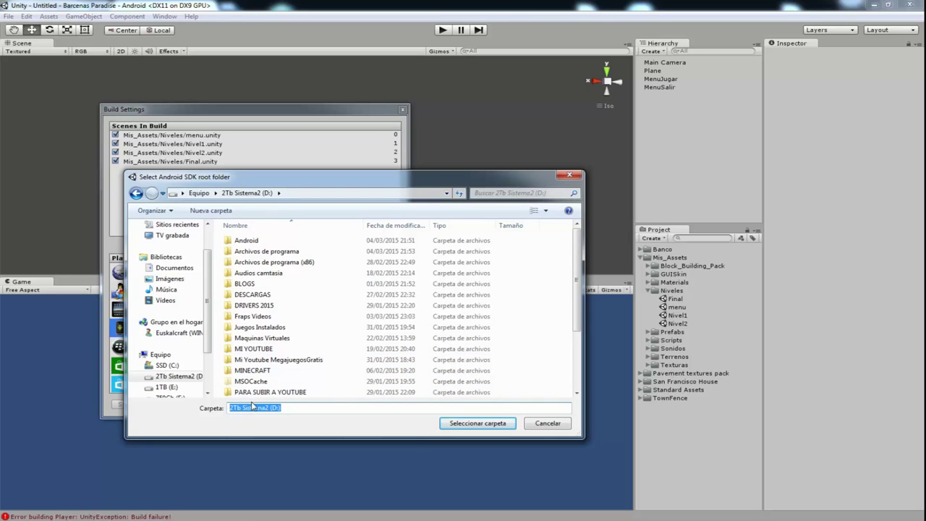
pyautogui.click(290, 294)
pyautogui.scroll(-3, 273, 307)
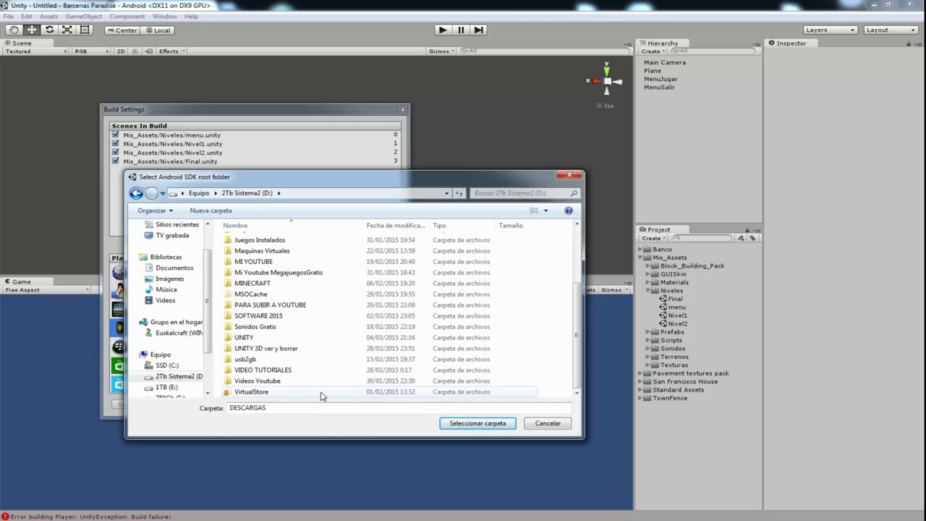
# - Paste d:\Android\sdk into the path and confirm sdk as the Android SDK root
pyautogui.click(244, 193)
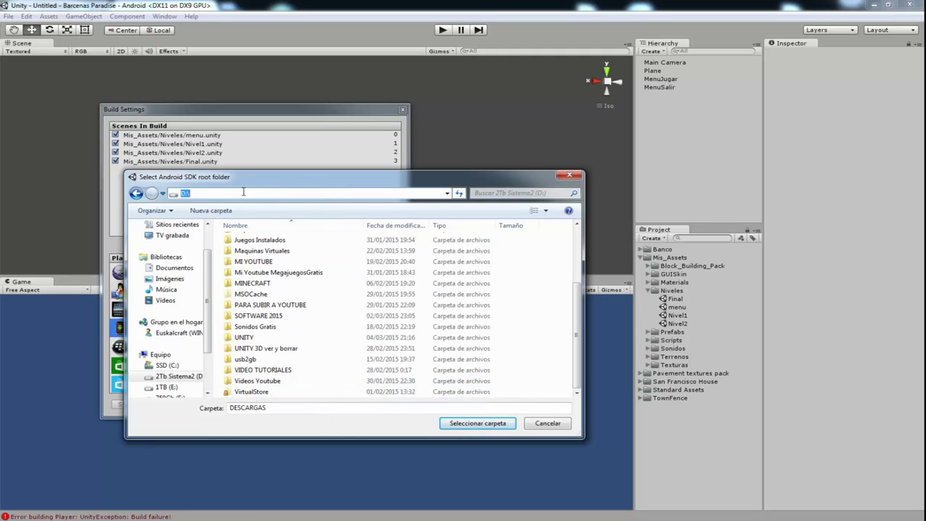
pyautogui.rightClick(206, 193)
pyautogui.click(245, 240)
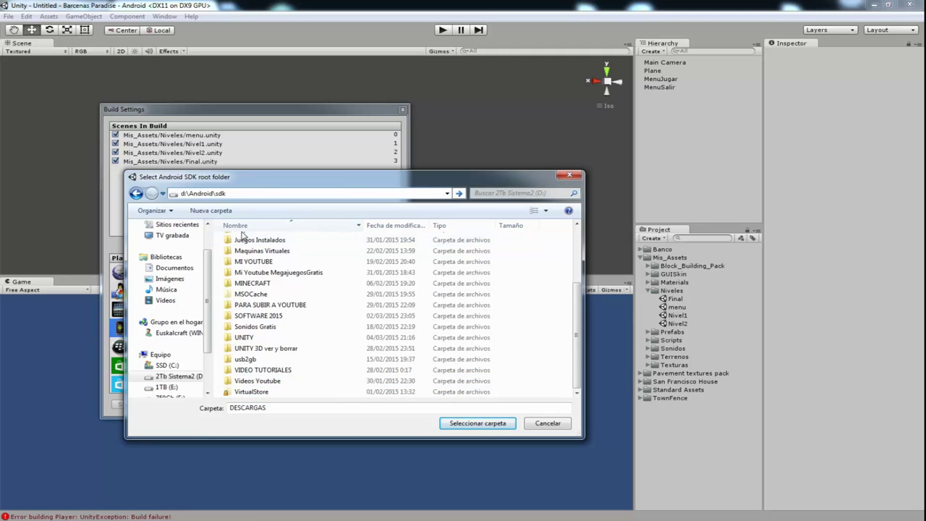
pyautogui.press('Return')
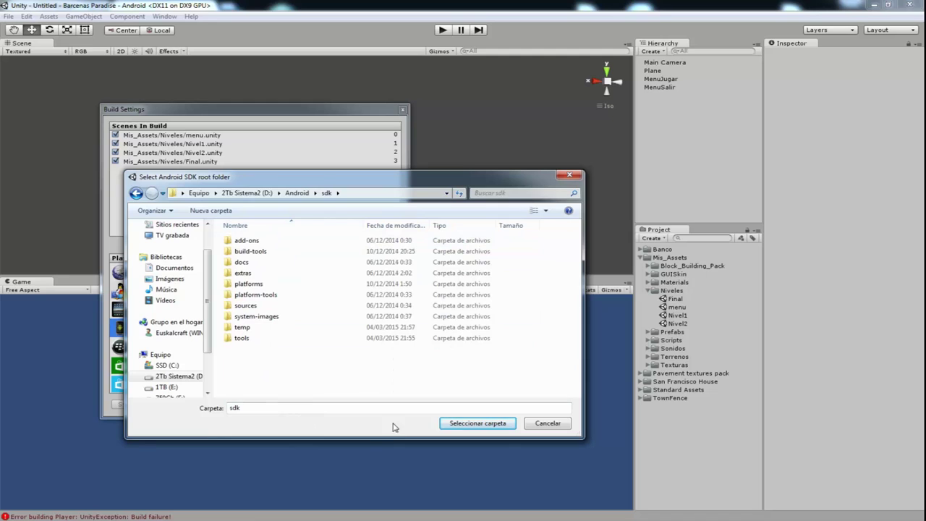
pyautogui.click(297, 193)
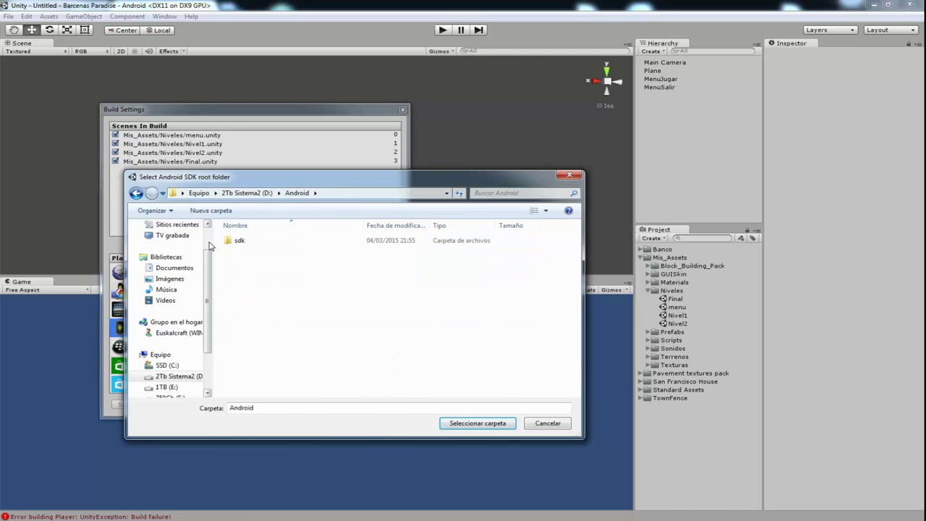
pyautogui.click(239, 241)
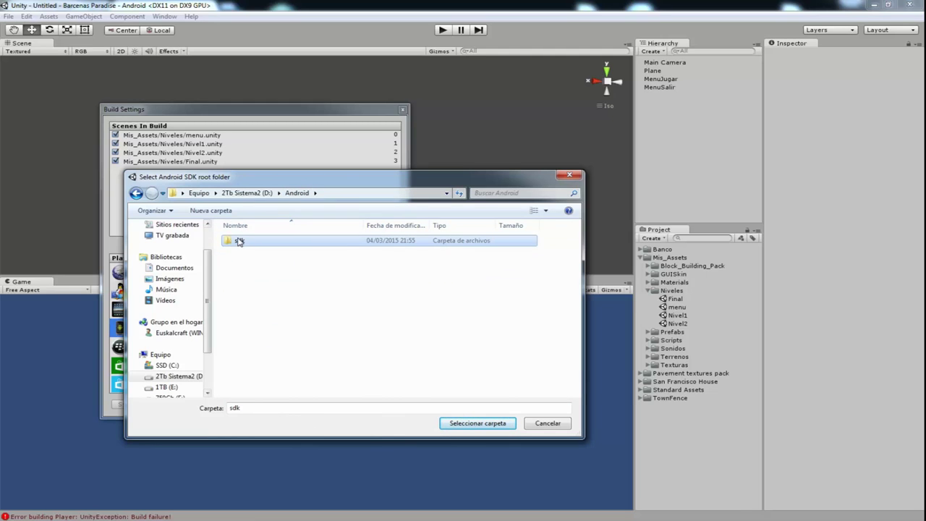
pyautogui.click(471, 425)
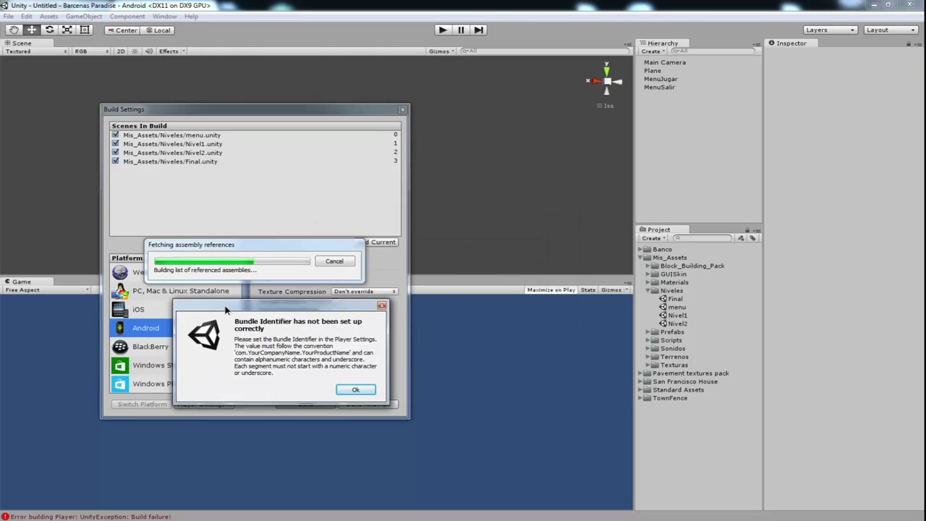
# - Dismiss the error, change the Bundle Identifier to euskalcraft.es, and start the Android build
pyautogui.click(354, 391)
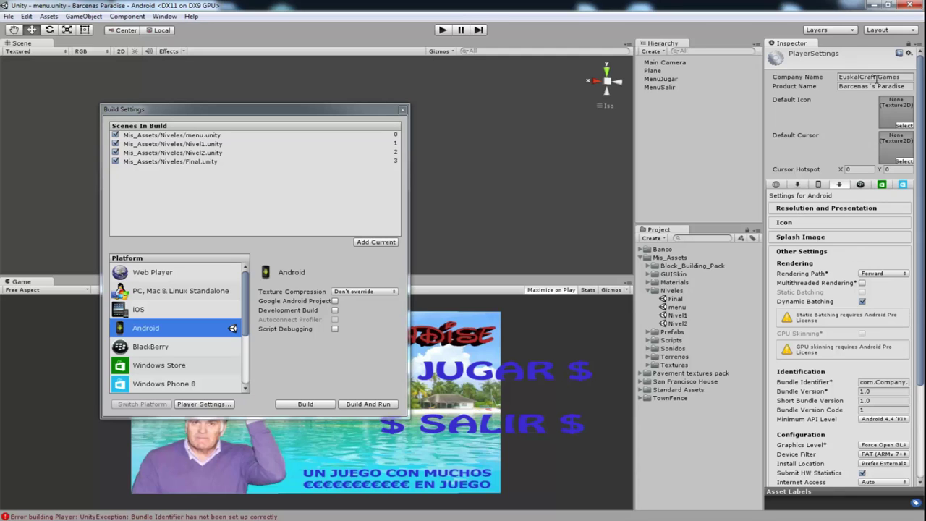
pyautogui.click(905, 382)
pyautogui.press('Right')
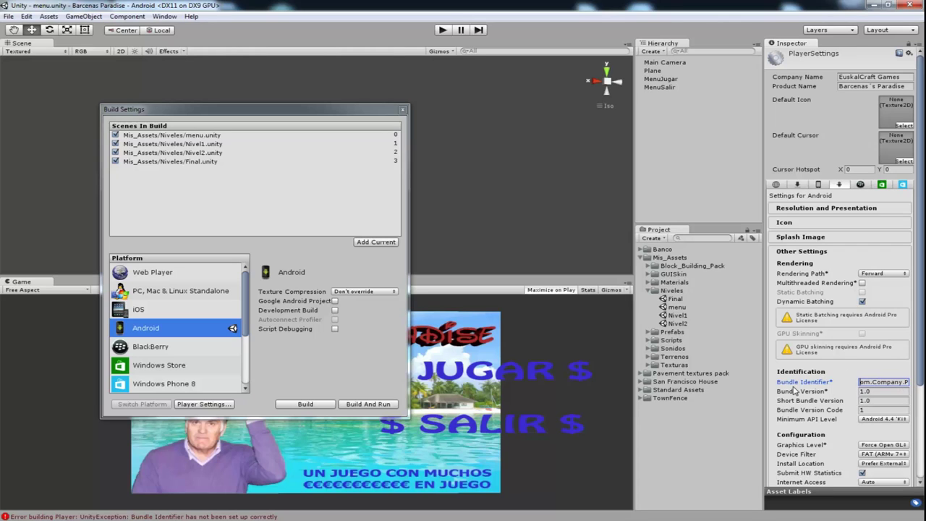
pyautogui.press('BackSpace')
pyautogui.press('BackSpace')
pyautogui.press('BackSpace')
pyautogui.press('BackSpace')
pyautogui.press('BackSpace')
pyautogui.press('BackSpace')
pyautogui.press('Return')
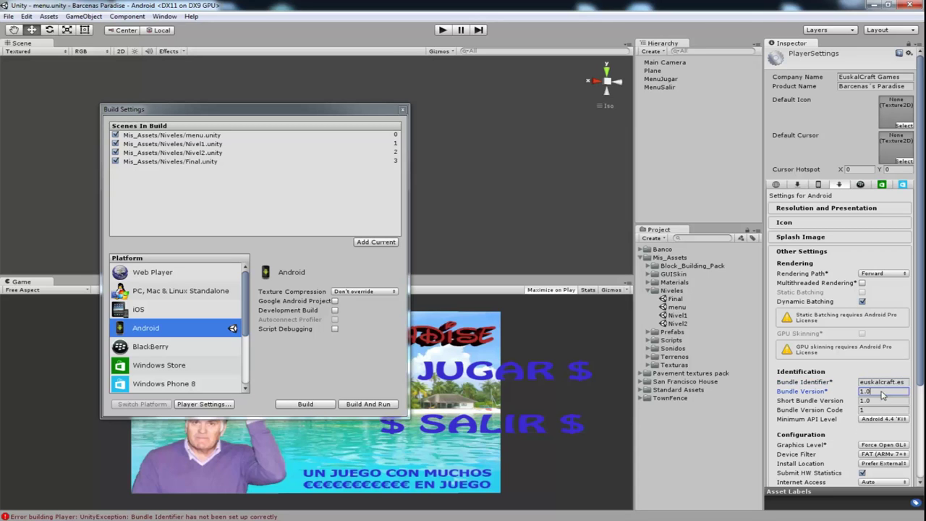
pyautogui.click(303, 406)
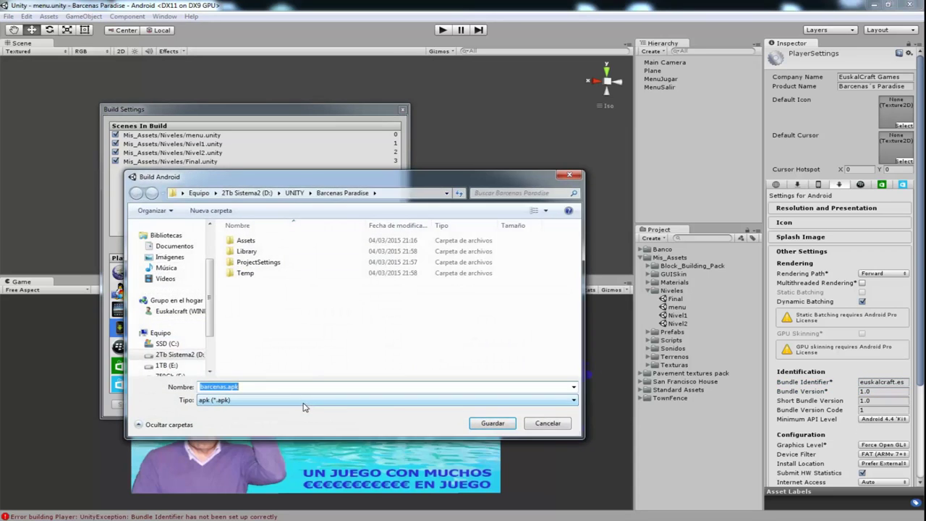
# - Save the build as barcenas.apk in the Barcenas Paradise folder and wait for packaging to finish
pyautogui.click(484, 425)
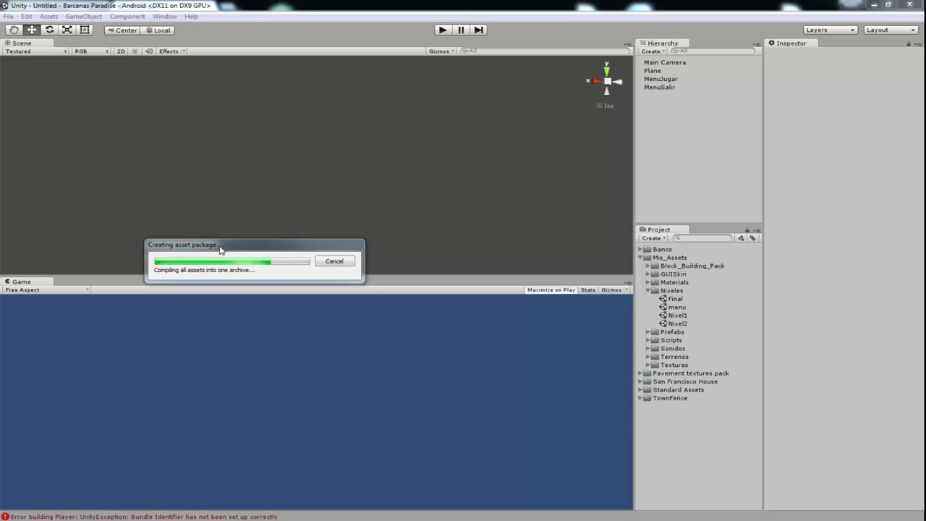
pyautogui.moveTo(223, 244); pyautogui.dragTo(271, 241)
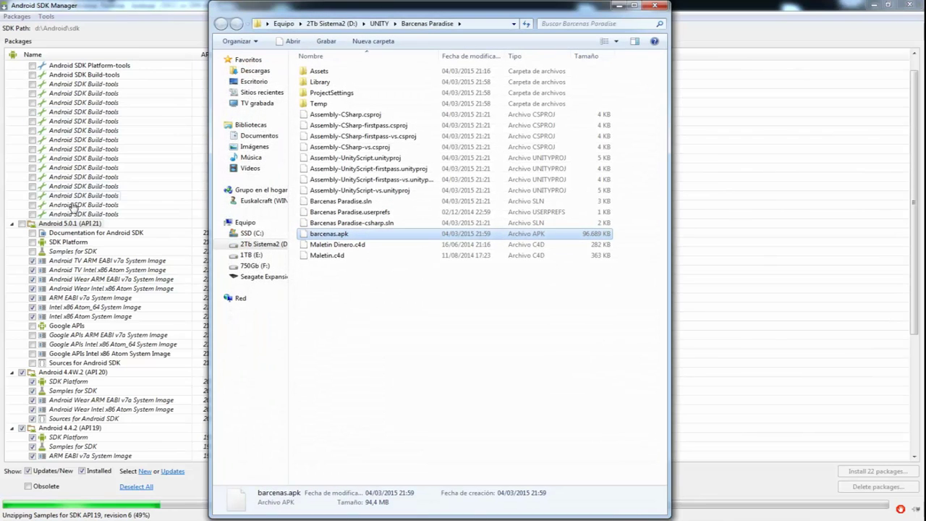
# - Select and inspect barcenas.apk (94,4 MB) in Explorer, then switch back to Unity
pyautogui.click(401, 310)
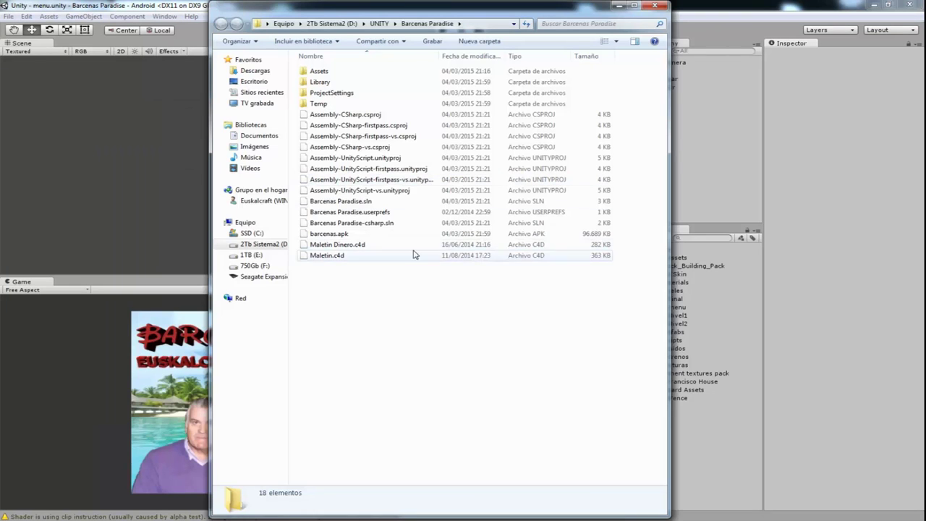
pyautogui.click(332, 234)
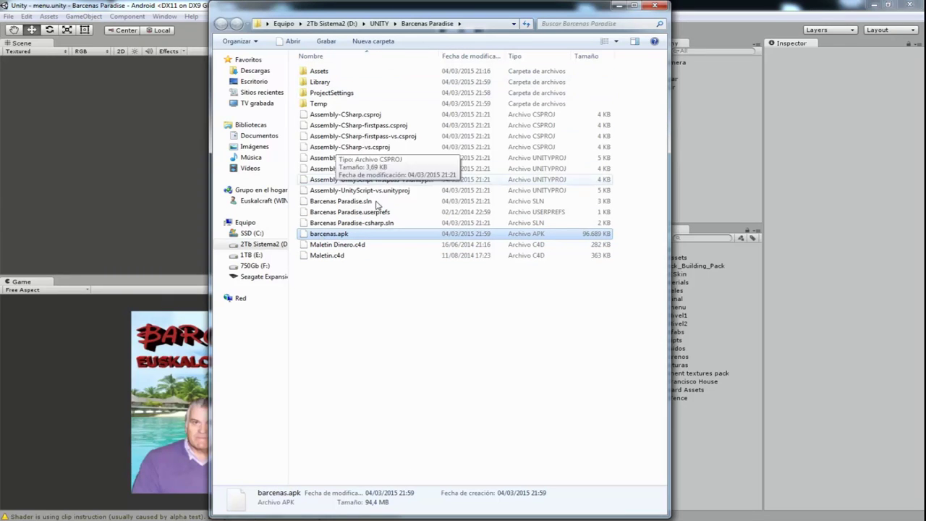
pyautogui.rightClick(344, 234)
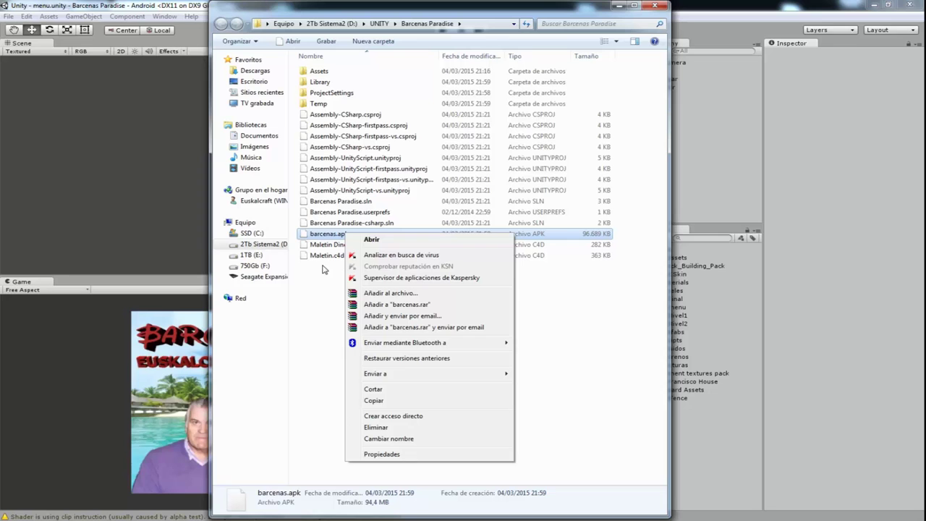
pyautogui.click(321, 300)
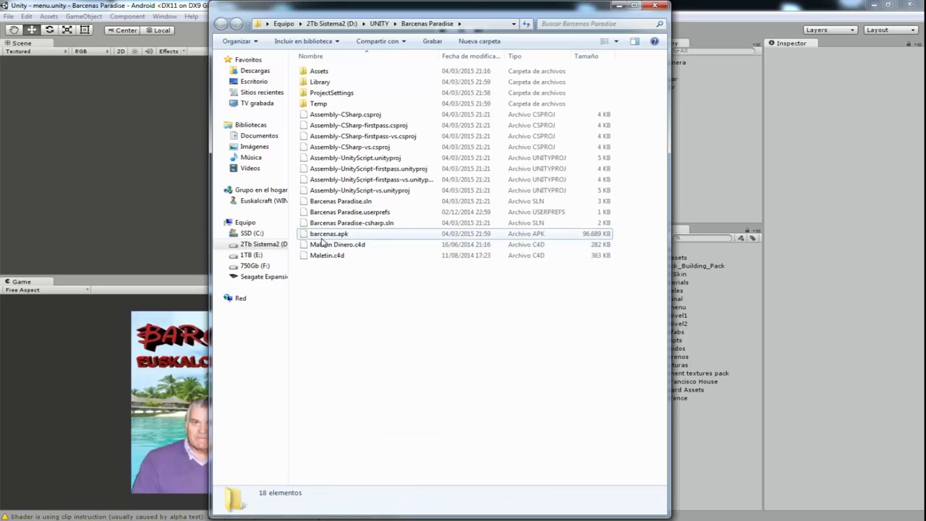
pyautogui.click(323, 235)
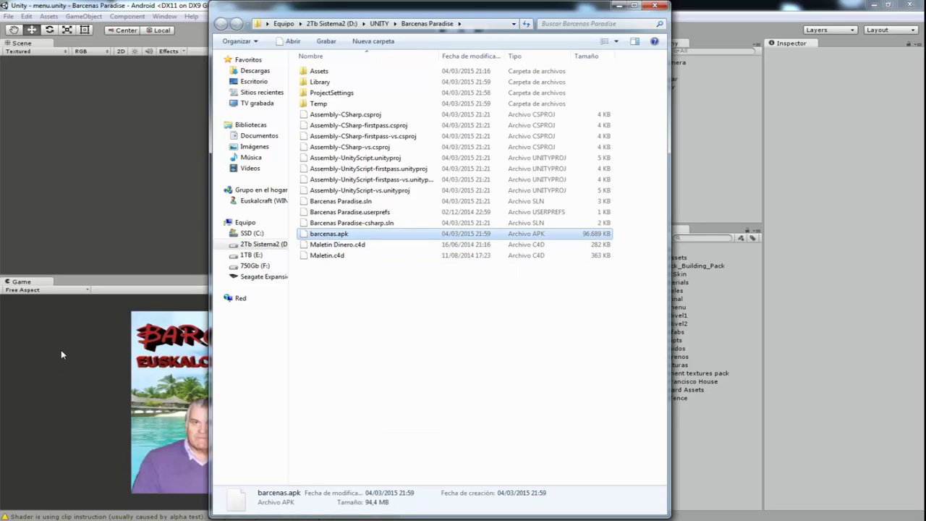
pyautogui.click(92, 341)
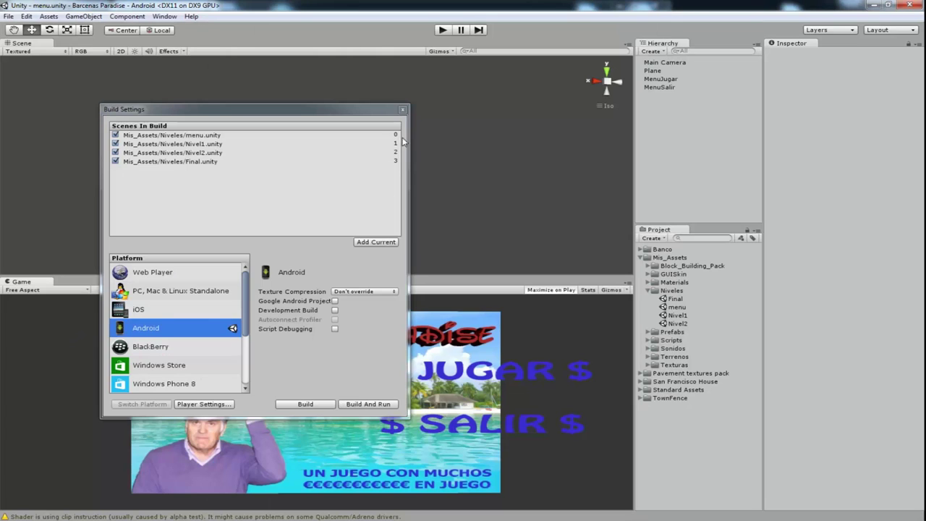
# - Close Build Settings, check the SDK Manager's downloads, then return to Unity's File menu
pyautogui.click(403, 111)
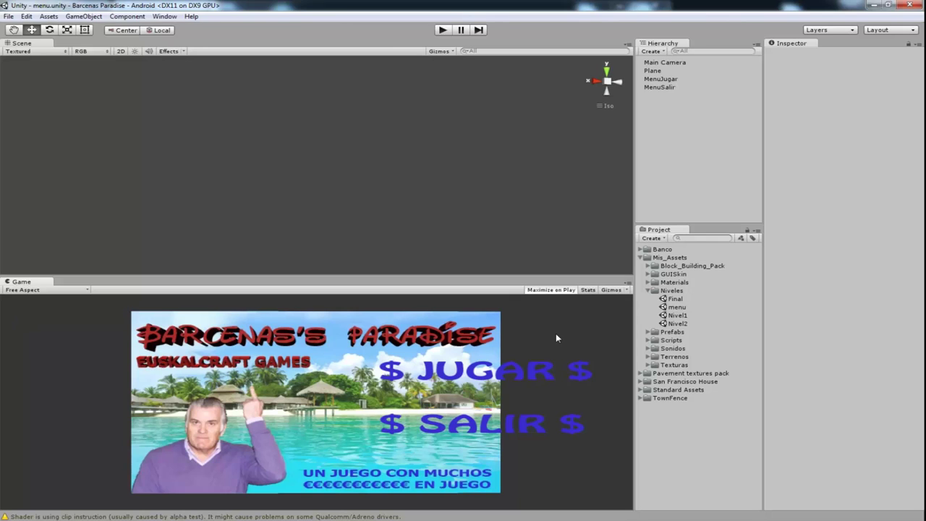
pyautogui.click(695, 514)
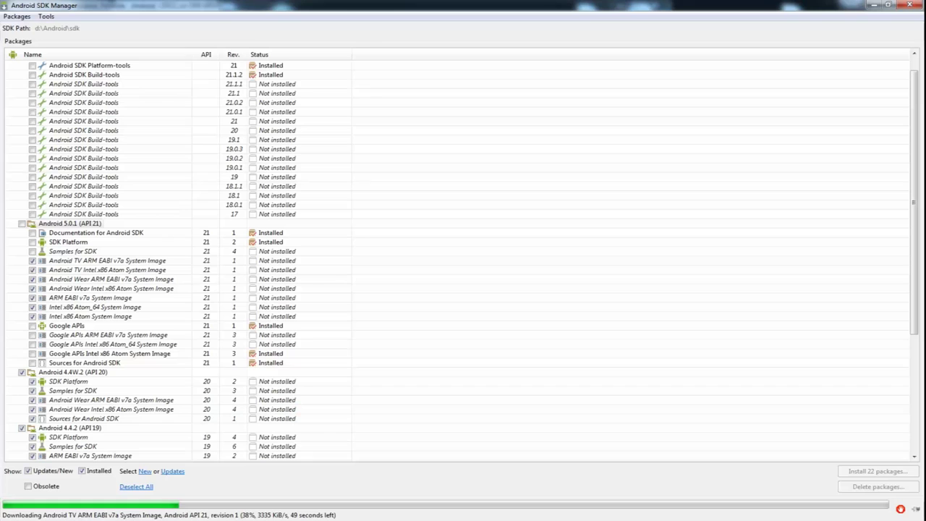
pyautogui.click(544, 515)
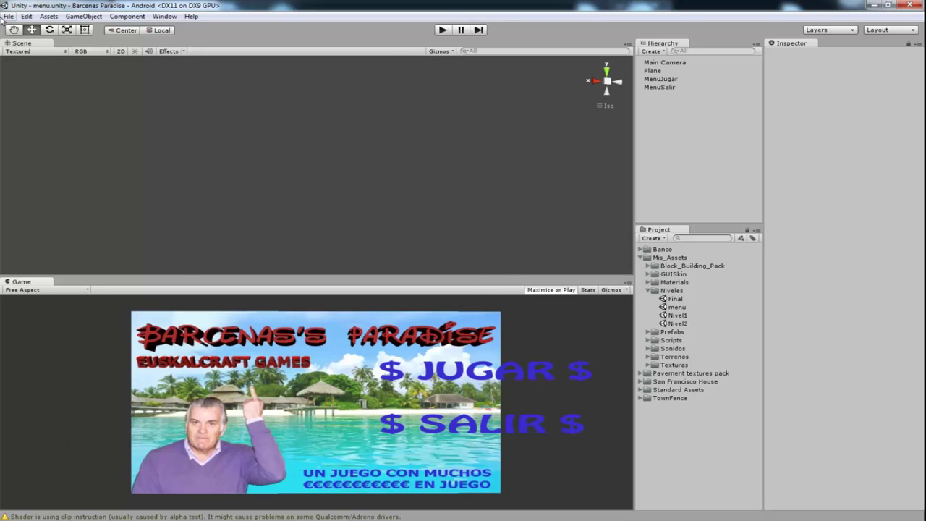
pyautogui.click(9, 16)
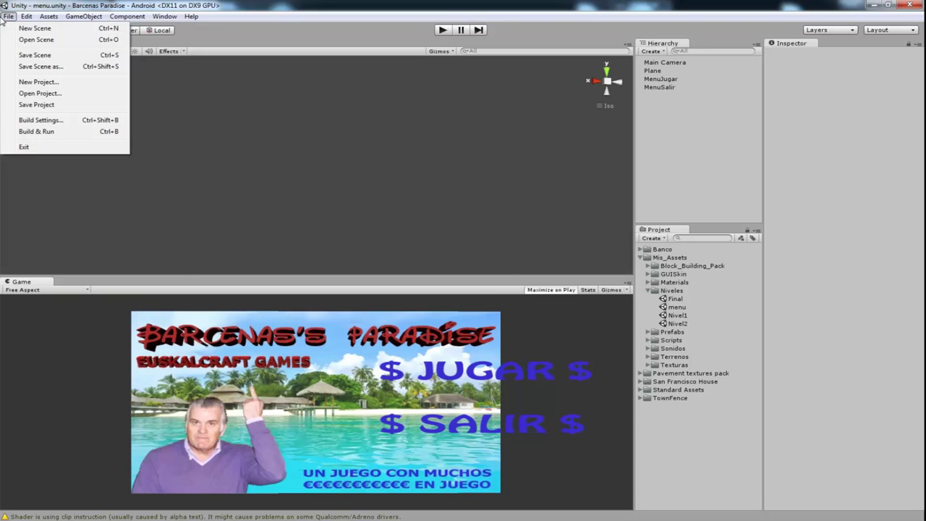
# - Start Build & Run and a plain Build, cancelling both before saving barcenas.apk
pyautogui.click(44, 132)
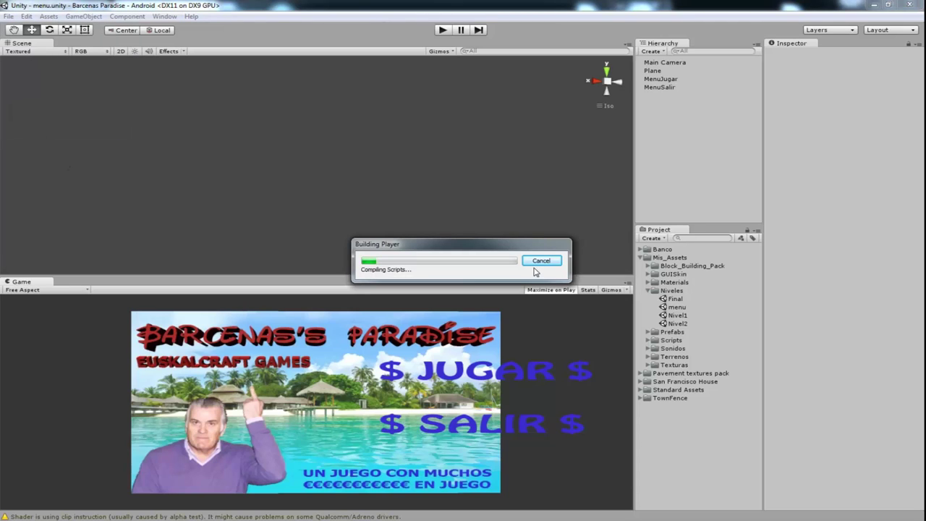
pyautogui.click(541, 261)
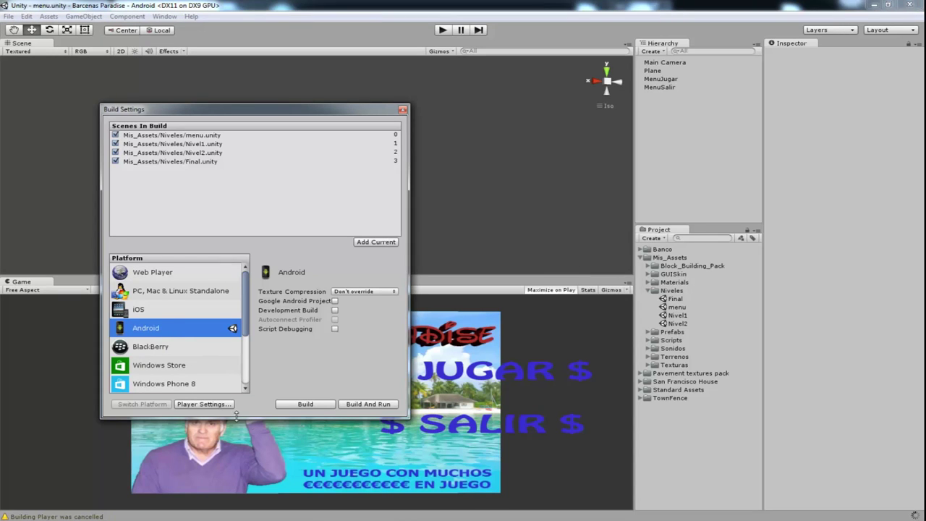
pyautogui.click(304, 405)
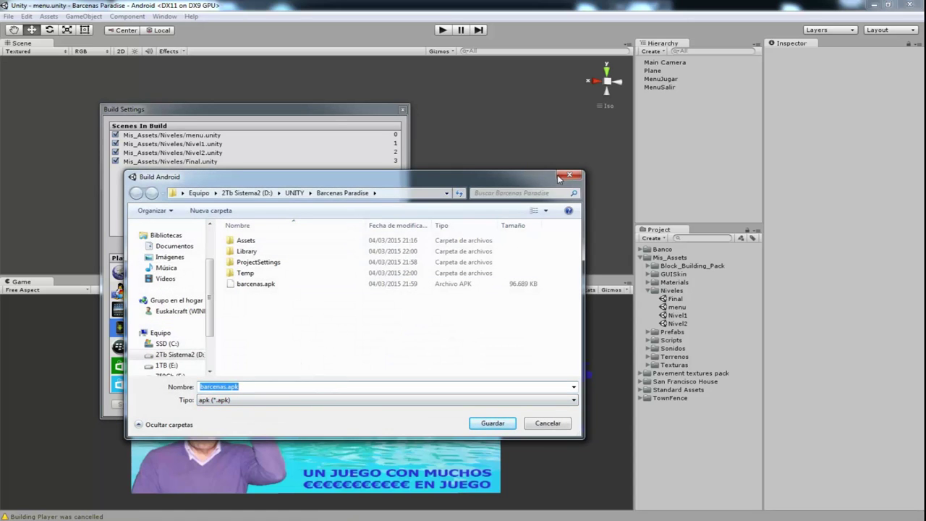
pyautogui.click(569, 175)
# - Show the Android Player Settings and select the euskalcraft.es Bundle Identifier text
pyautogui.click(200, 405)
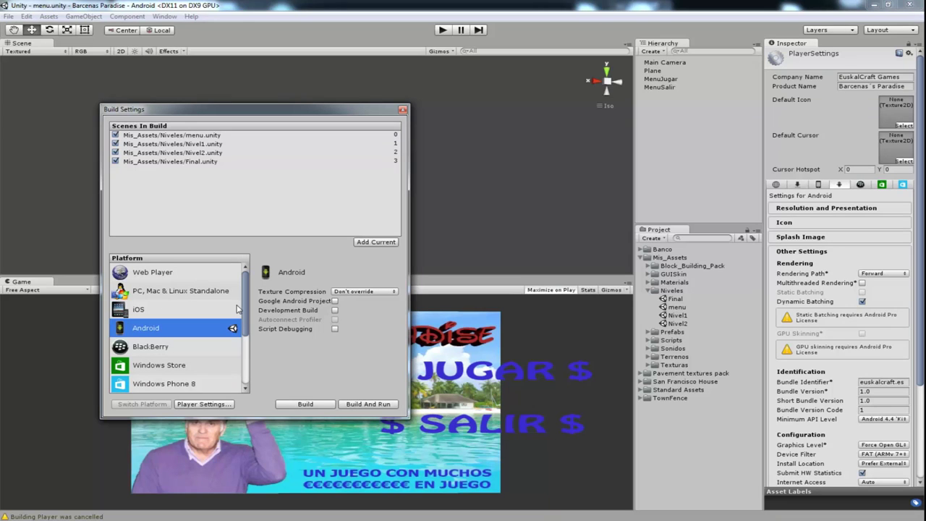
pyautogui.click(866, 384)
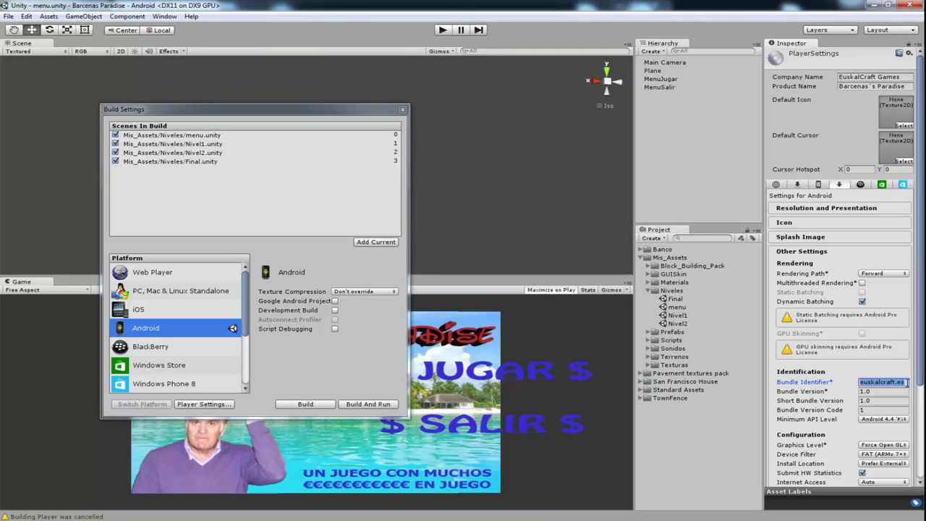
pyautogui.moveTo(906, 383); pyautogui.dragTo(850, 387)
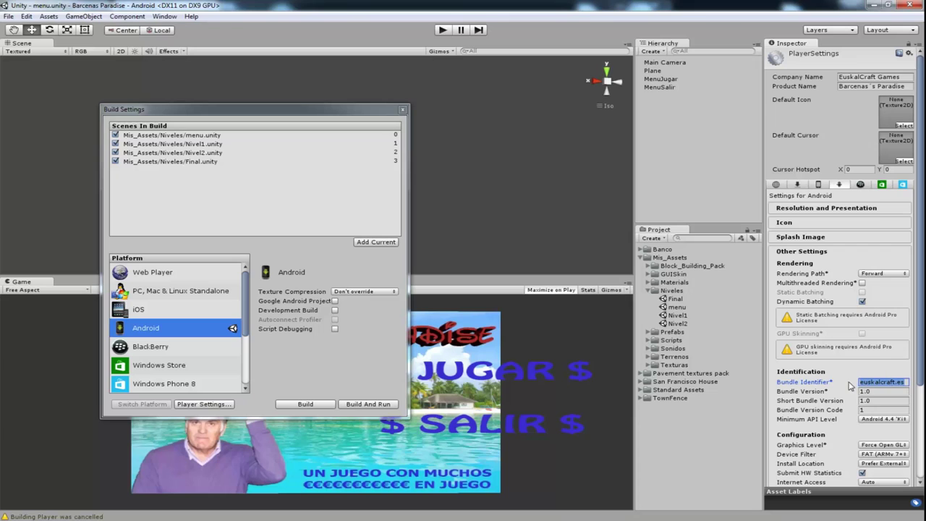